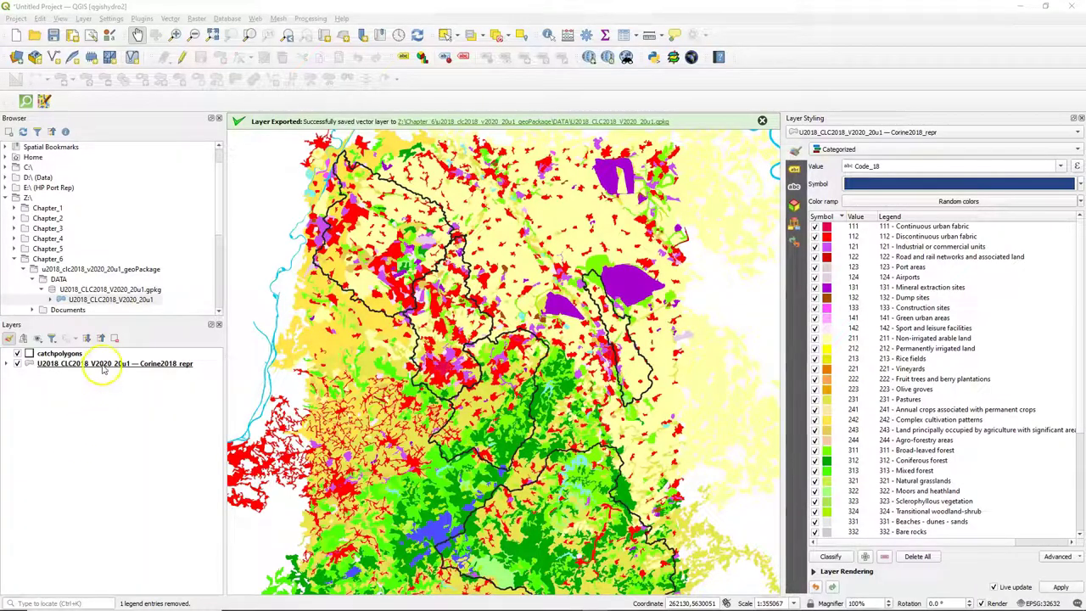
# Step: Open the attribute table of the U2018_CLC2018_V2020_20u1 Corine2018_repr layer, listing its 2228 features
pyautogui.click(103, 365)
pyautogui.rightClick(122, 365)
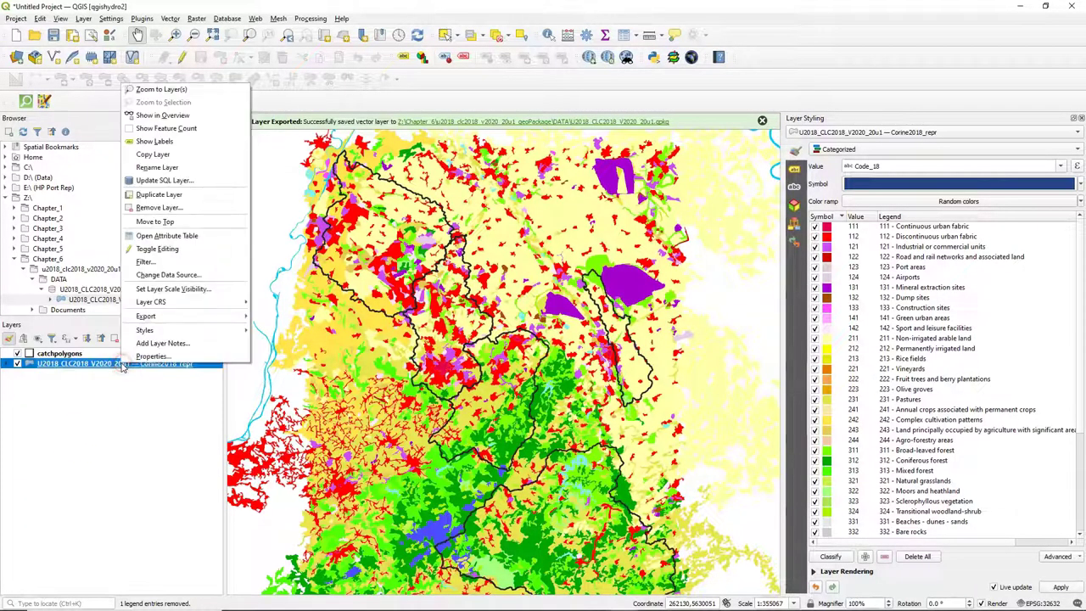
pyautogui.click(165, 240)
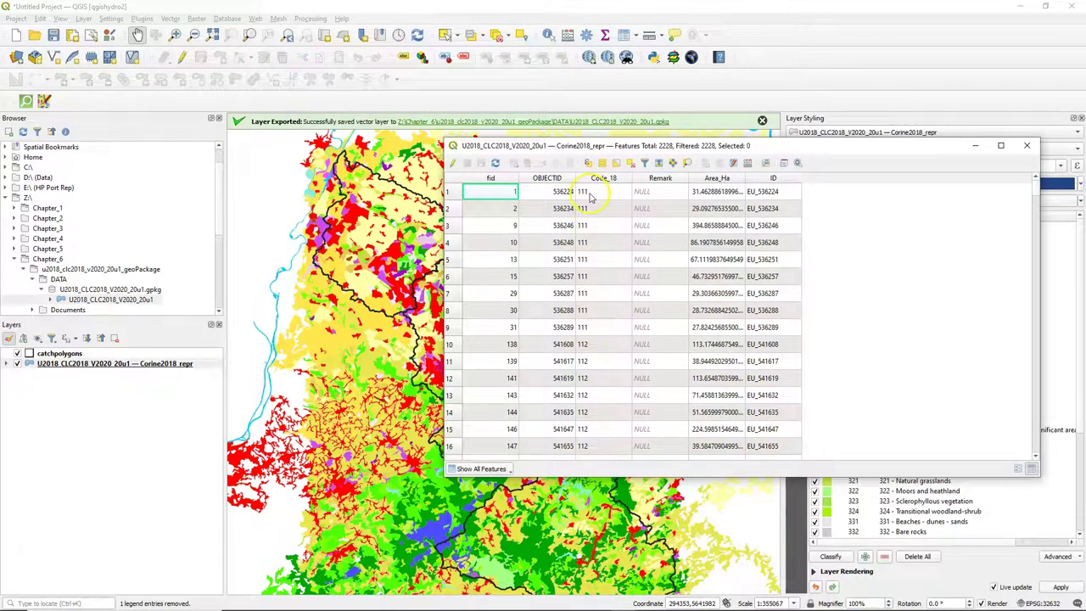
# Step: Enable editing and start a new integer field Level1 in the Field Calculator, inserting Code_18
pyautogui.click(452, 164)
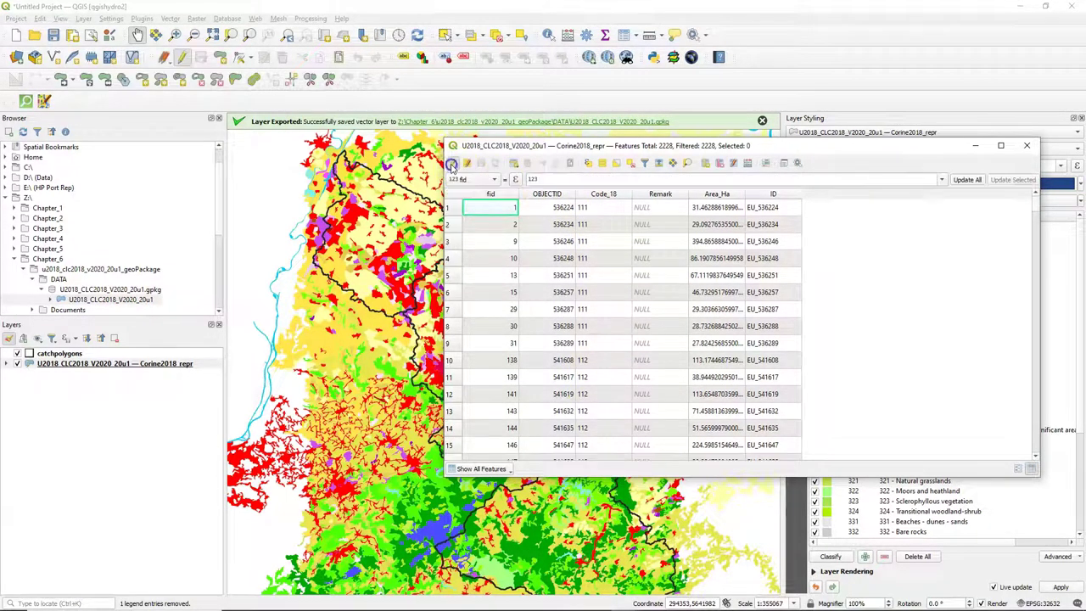
pyautogui.click(748, 164)
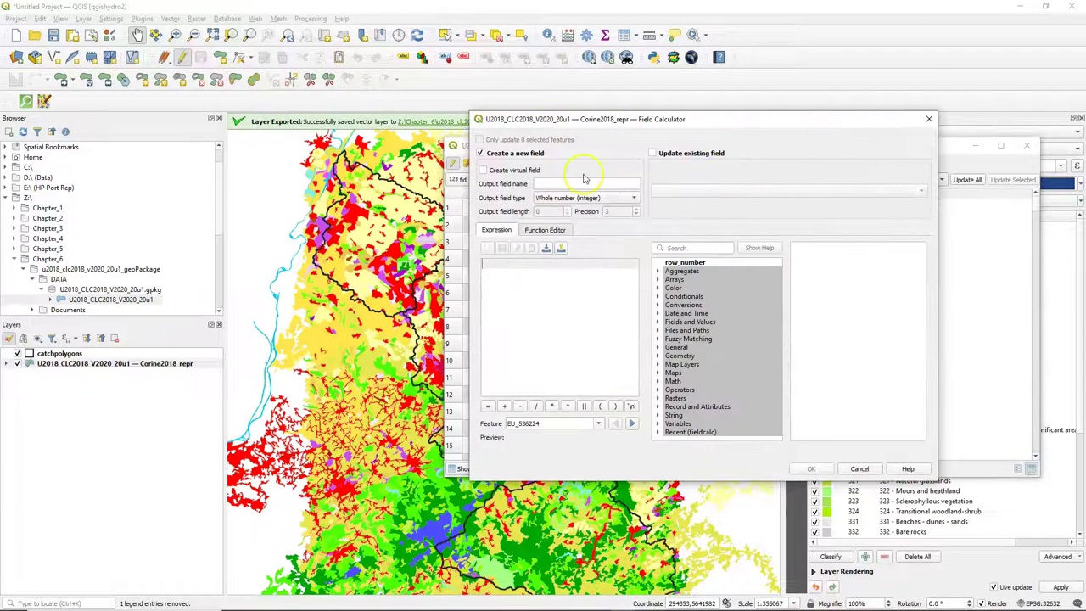
pyautogui.click(582, 183)
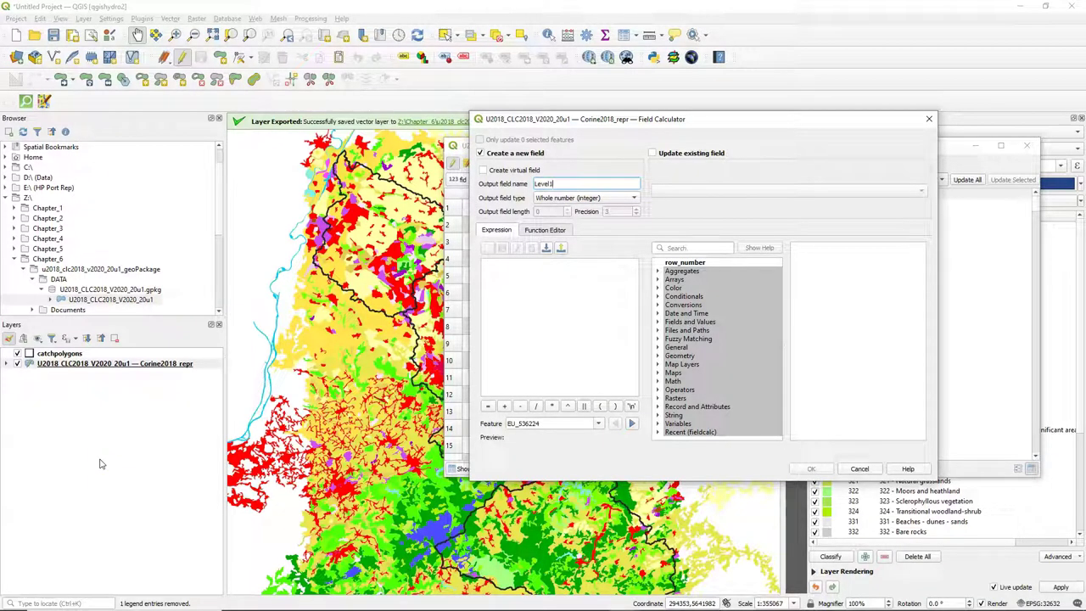
pyautogui.click(178, 455)
pyautogui.click(510, 472)
pyautogui.click(657, 322)
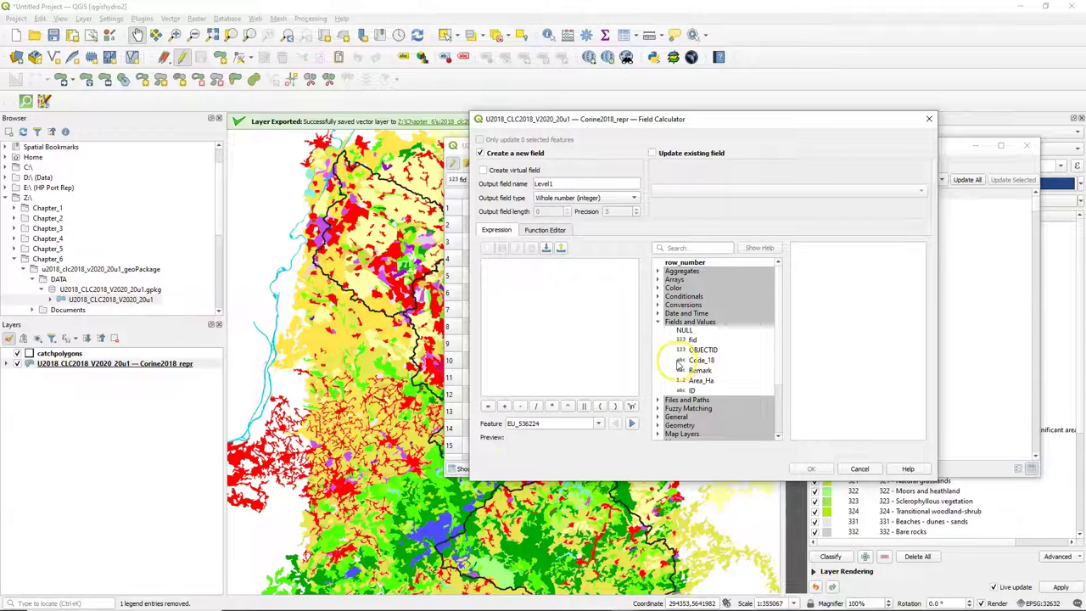
pyautogui.doubleClick(712, 362)
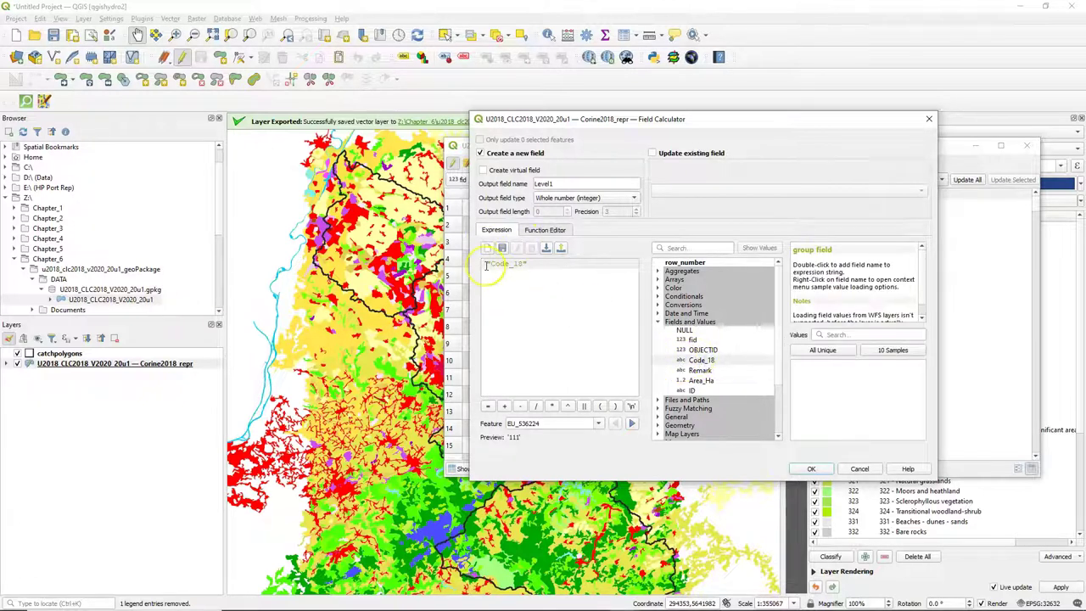
# Step: Build the expression to_int( left( "Code_18", 1 ) ) for Level1, previewing 1
pyautogui.click(673, 248)
pyautogui.write('left')
pyautogui.click(682, 271)
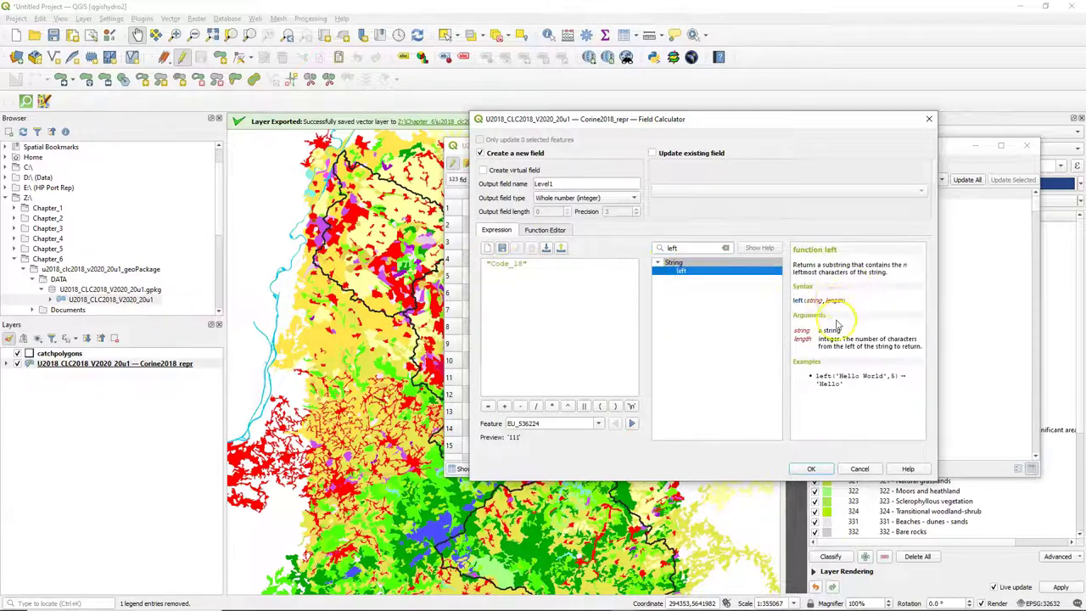
pyautogui.doubleClick(682, 271)
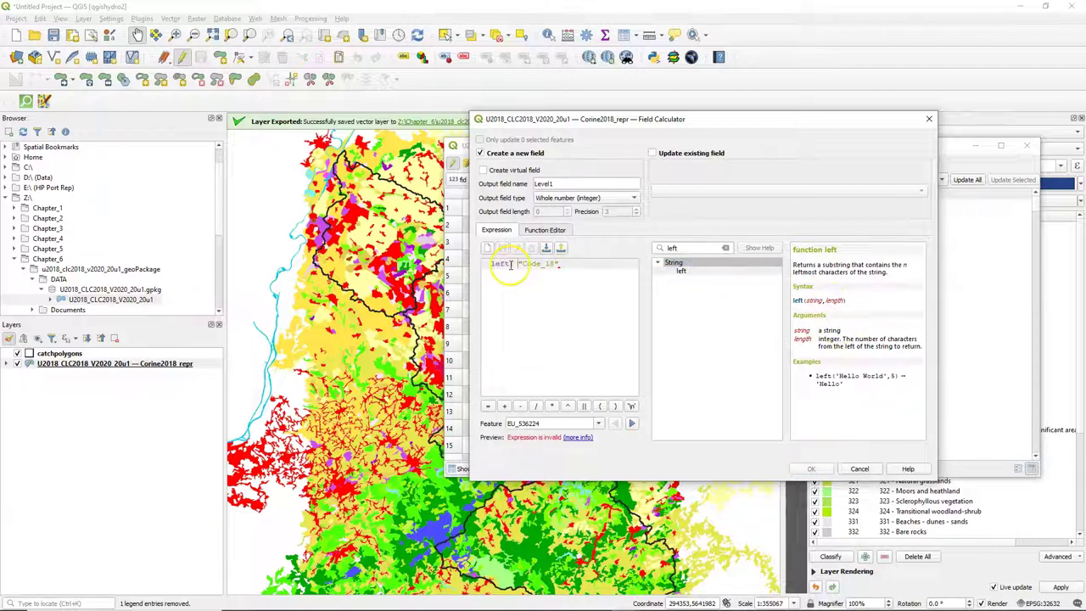
pyautogui.write(', 1')
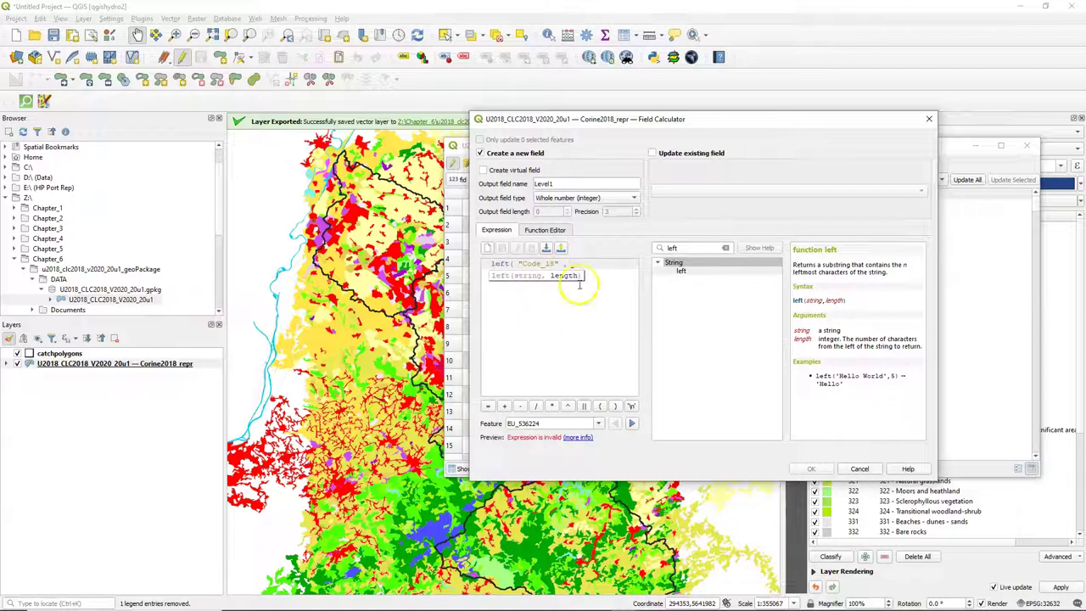
pyautogui.click(615, 406)
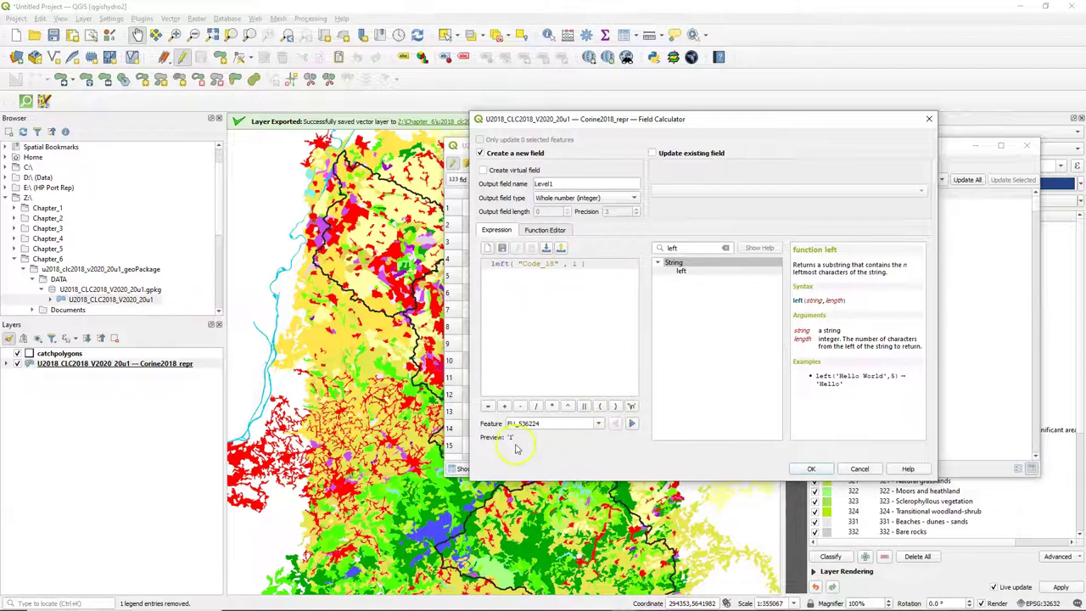
pyautogui.click(491, 265)
pyautogui.write('to')
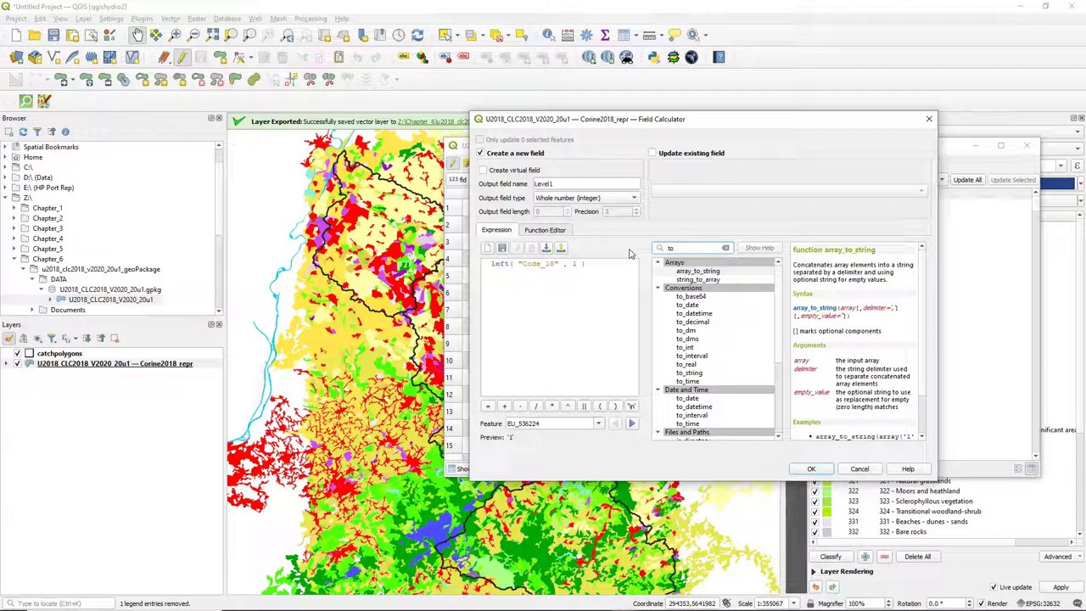
pyautogui.click(684, 347)
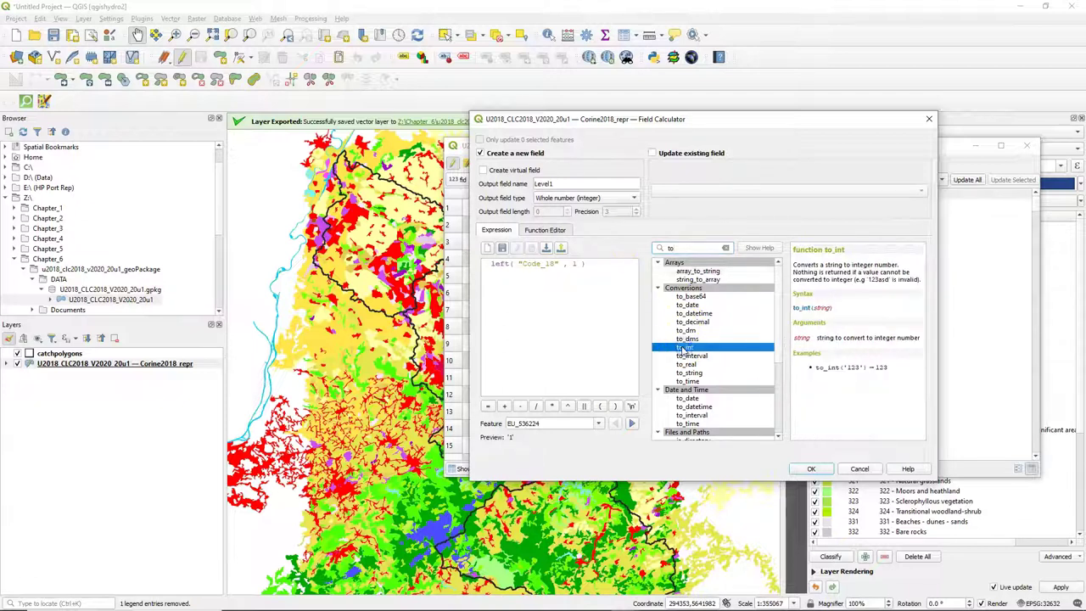
pyautogui.doubleClick(684, 347)
pyautogui.click(628, 263)
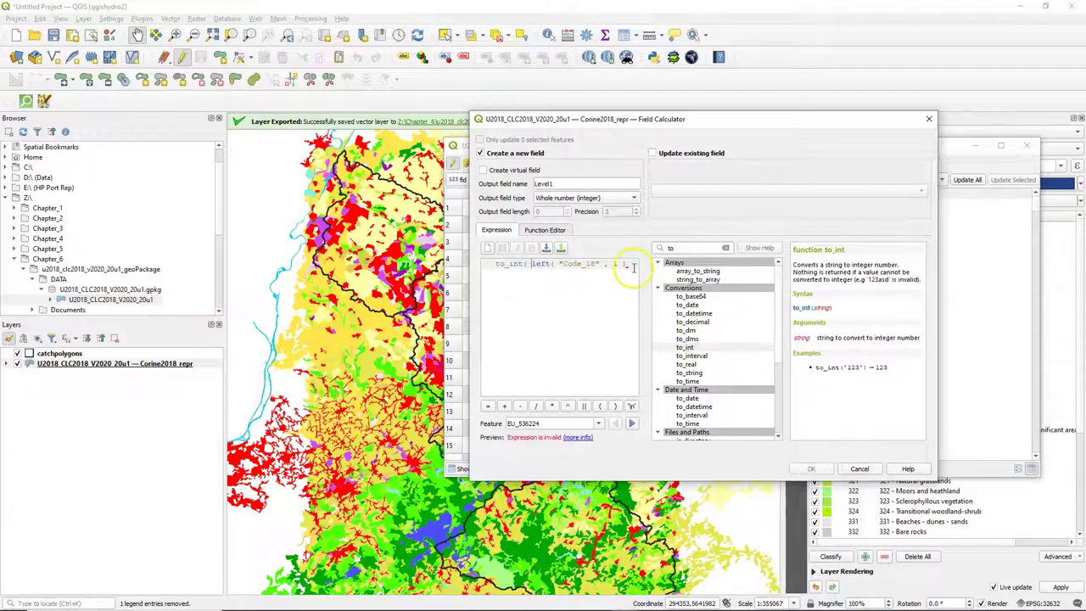
pyautogui.click(615, 405)
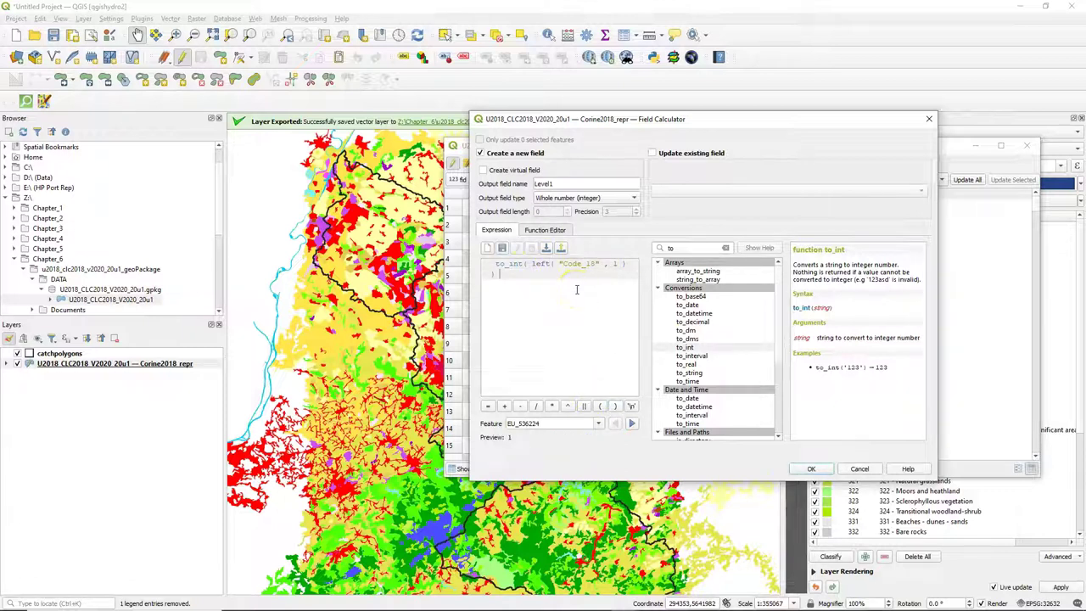
pyautogui.click(467, 286)
pyautogui.moveTo(467, 286); pyautogui.dragTo(404, 286)
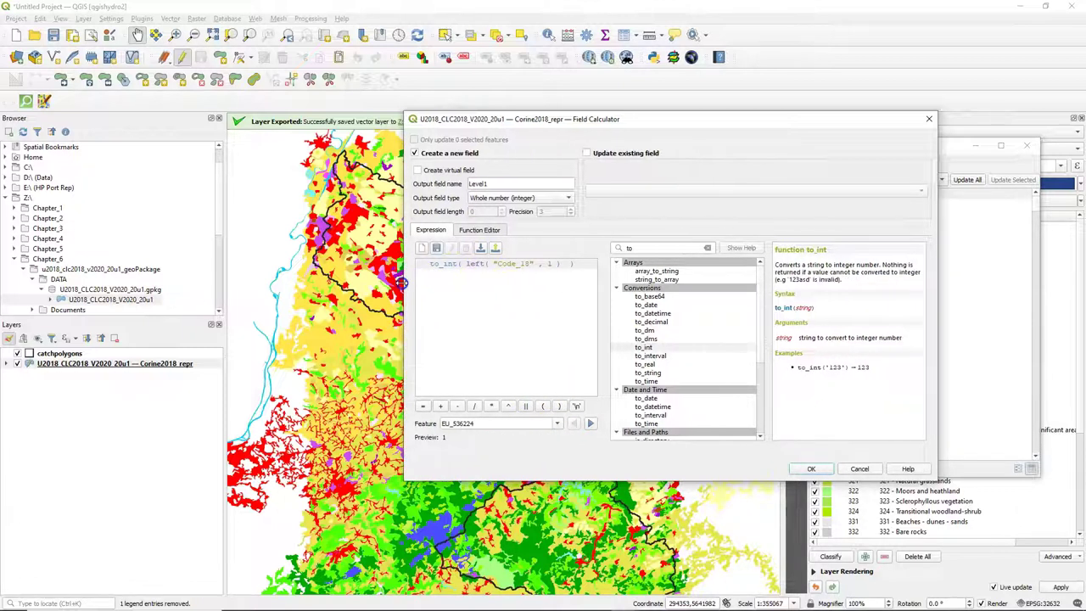
# Step: Create the Level1 field, stop editing while saving the changes, and close the attribute table
pyautogui.click(808, 470)
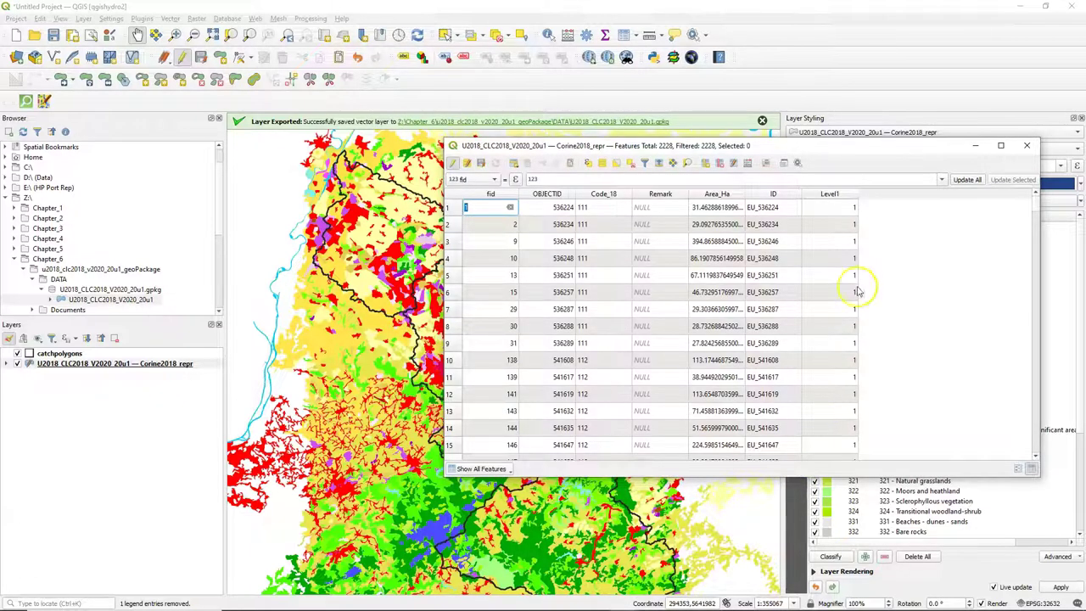
pyautogui.scroll(-8, 836, 303)
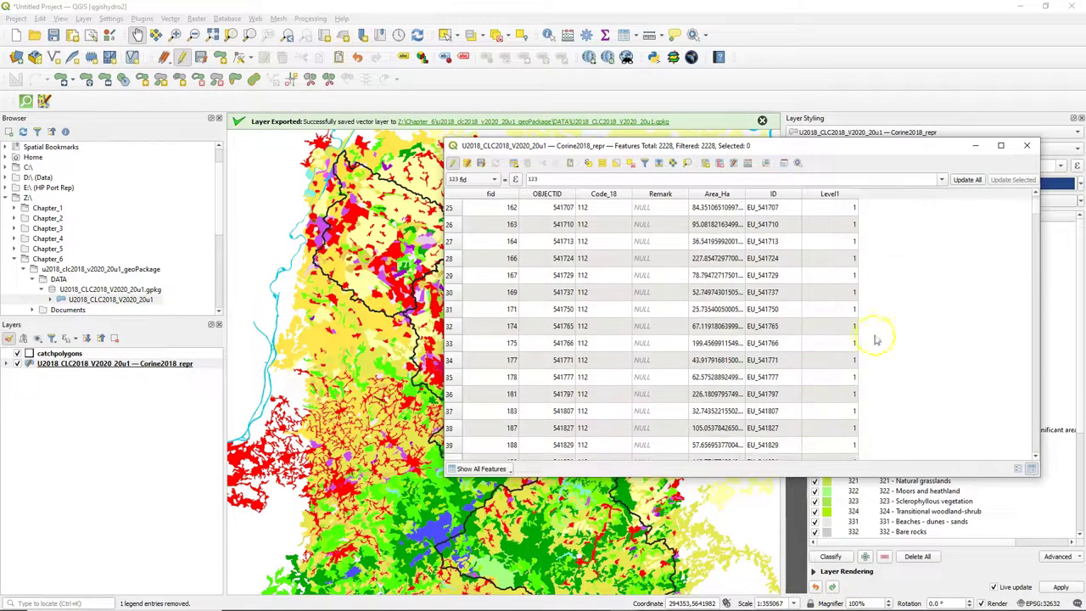
pyautogui.moveTo(1036, 211); pyautogui.dragTo(1032, 379)
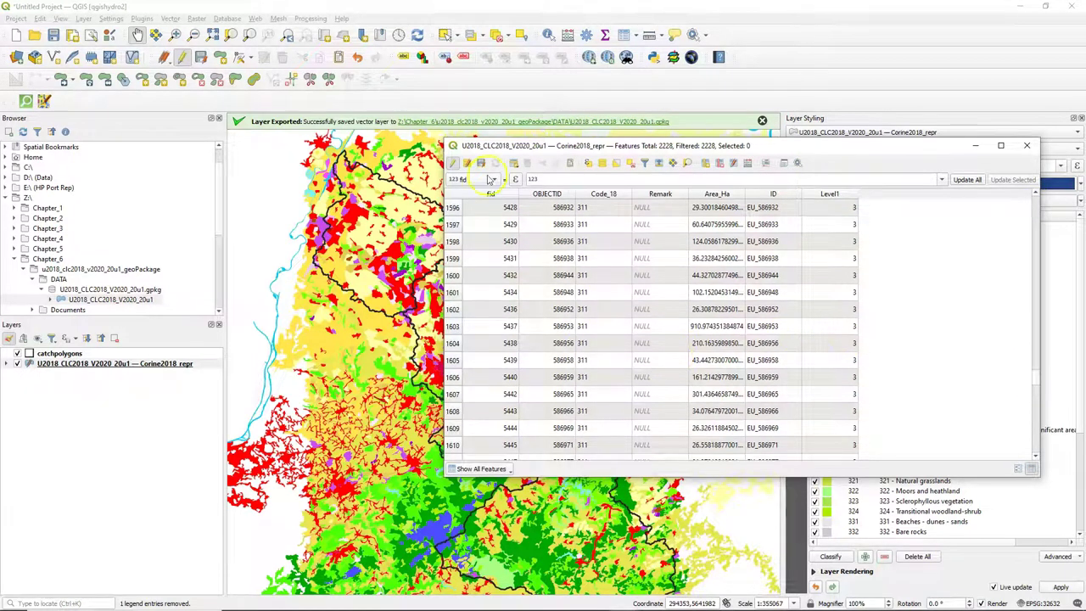
pyautogui.click(454, 163)
pyautogui.click(560, 316)
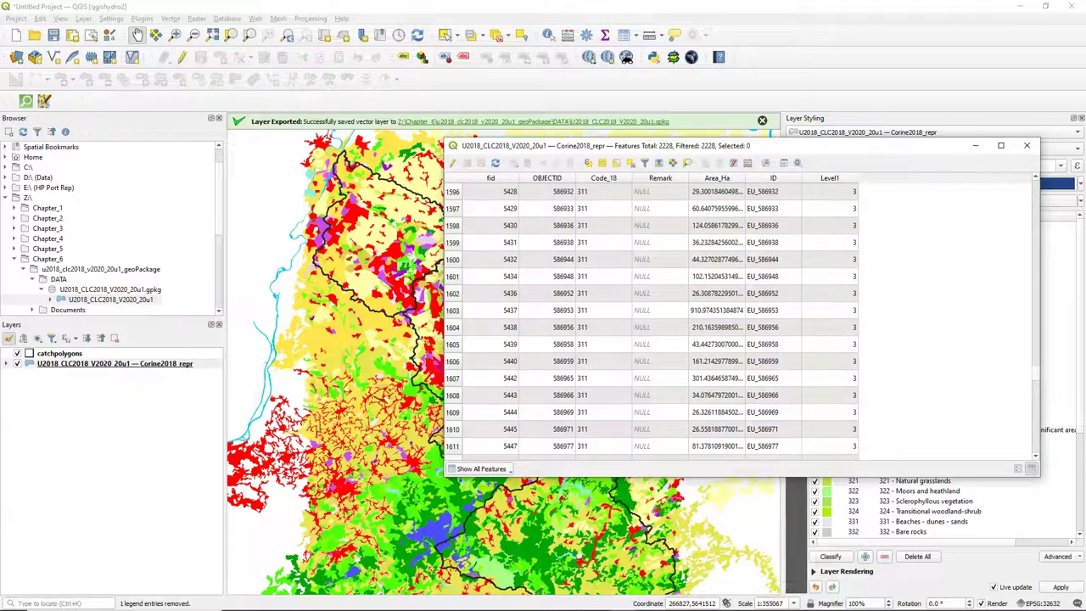
pyautogui.click(1026, 145)
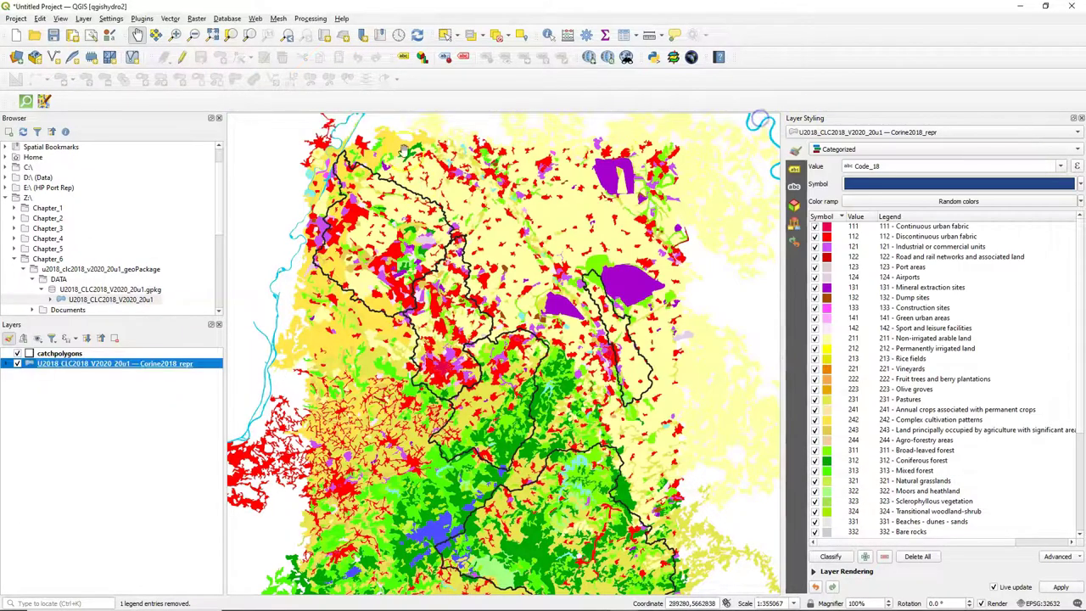
# Step: Start a Dissolve of the CORINE layer using Level1 as the dissolve field
pyautogui.click(170, 18)
pyautogui.moveTo(178, 32)
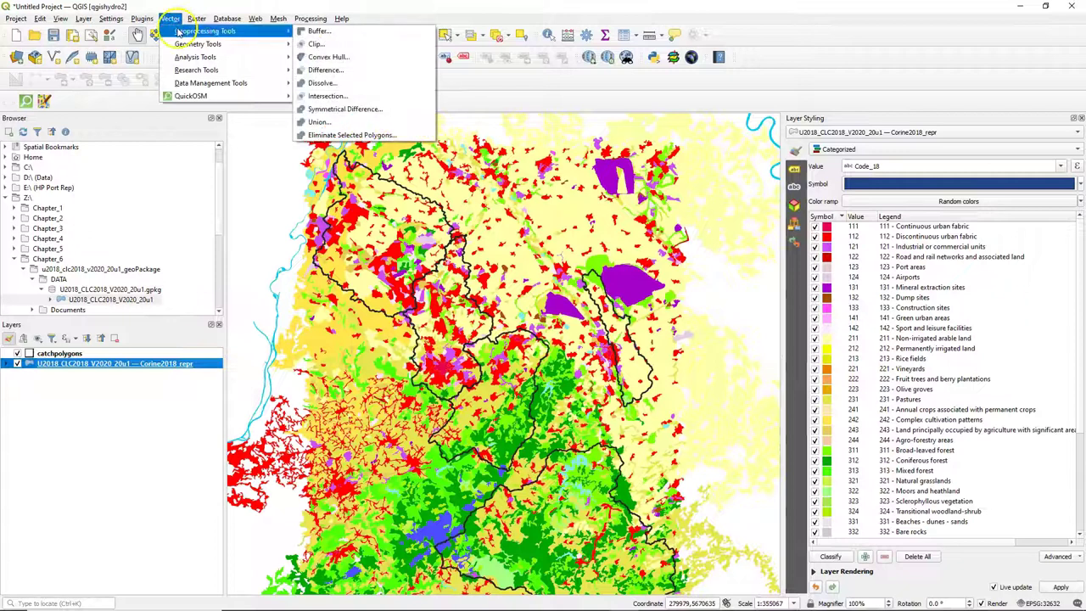
pyautogui.click(321, 82)
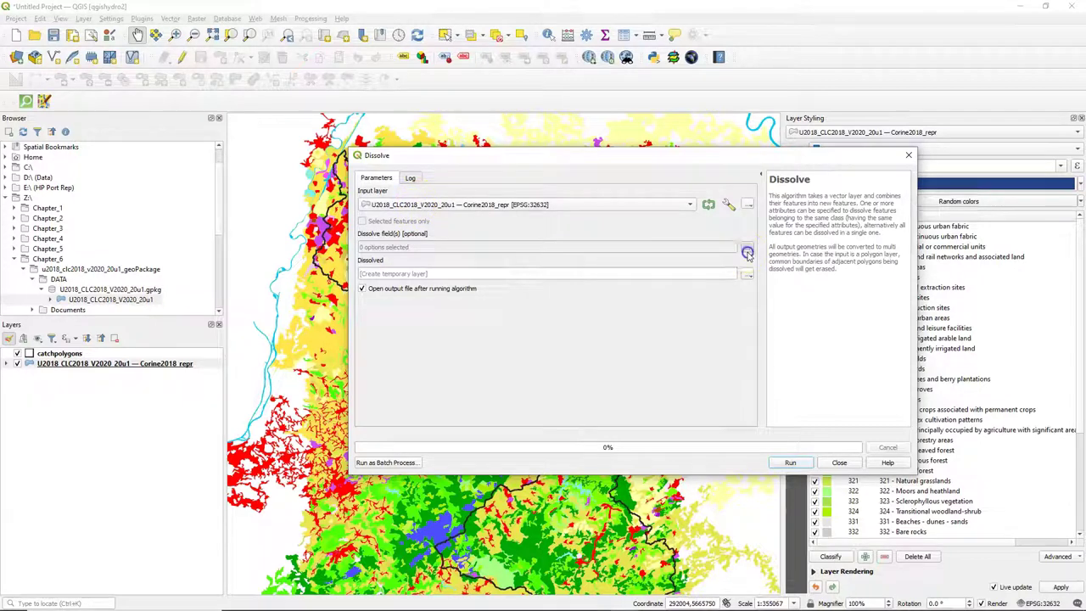
pyautogui.click(746, 250)
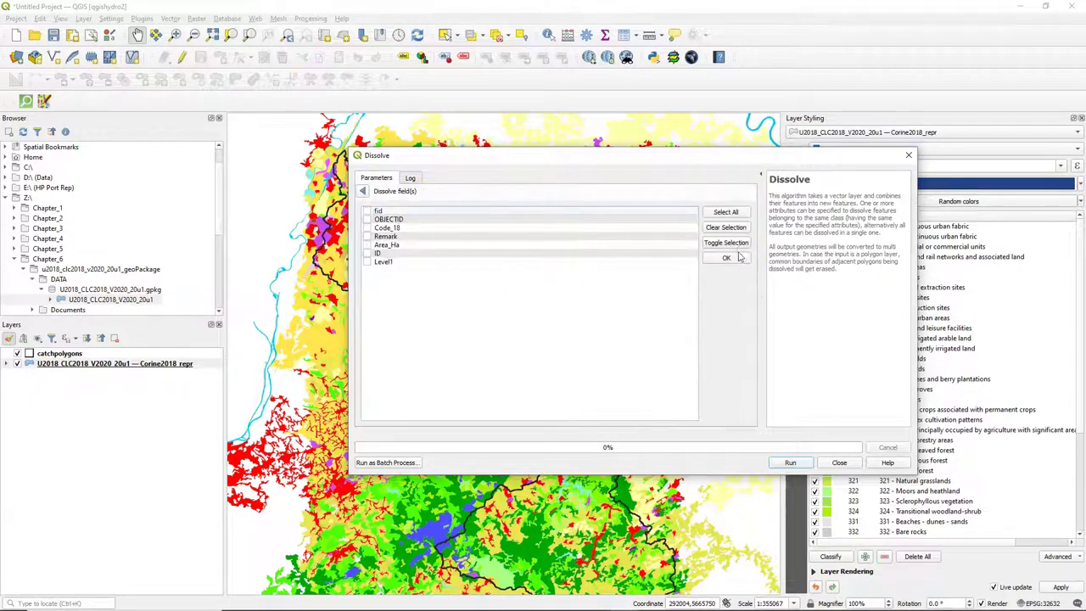
pyautogui.click(366, 262)
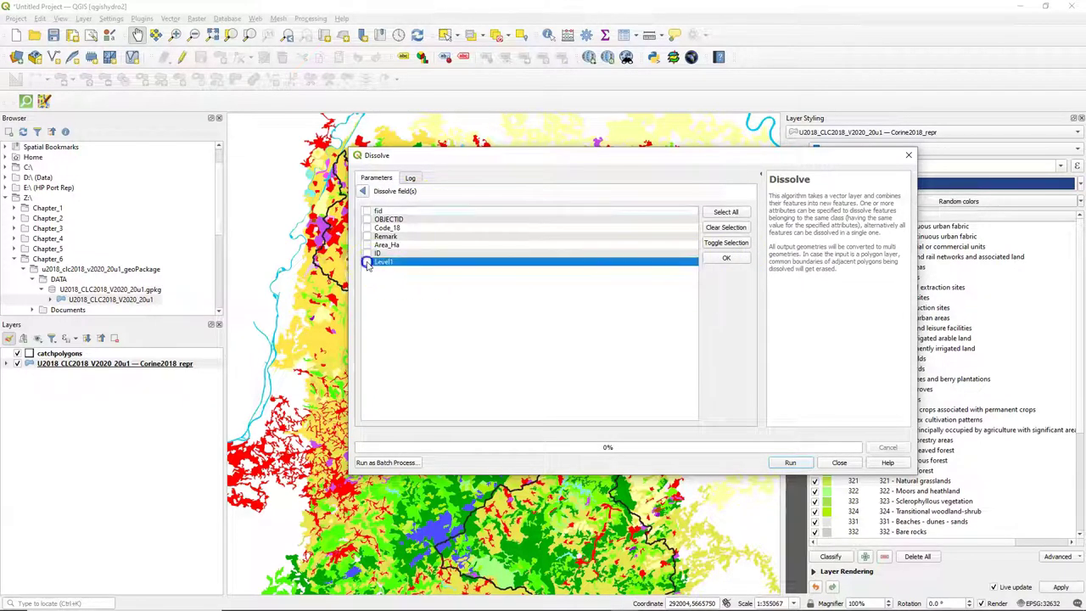
pyautogui.click(363, 192)
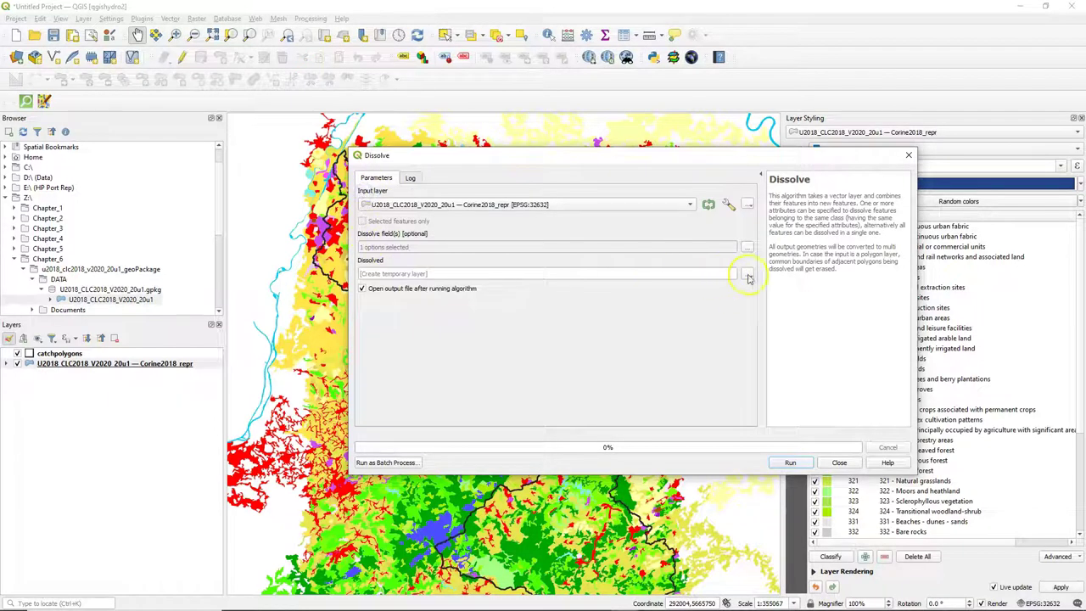
# Step: Save the dissolve output as table Corine2018_dissolved in the existing GeoPackage and run it
pyautogui.click(747, 274)
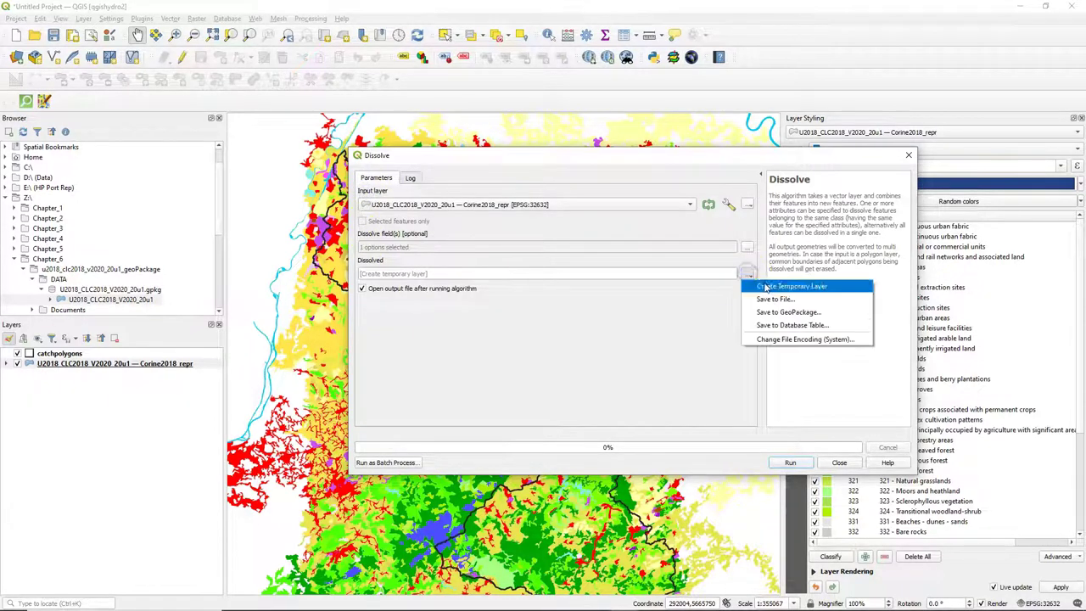
pyautogui.click(780, 312)
pyautogui.doubleClick(570, 247)
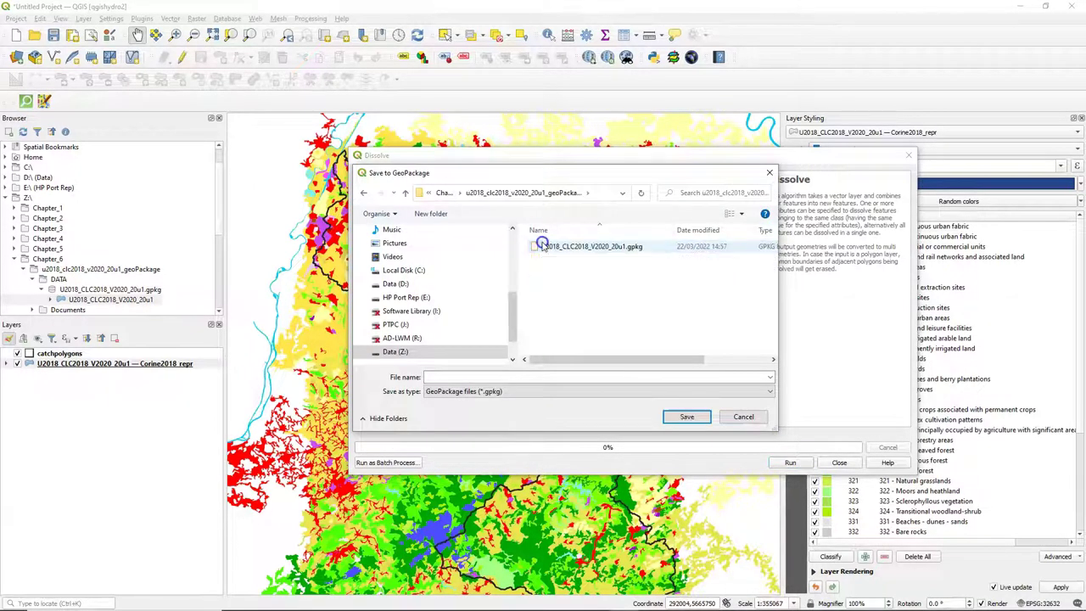
pyautogui.click(598, 246)
pyautogui.click(694, 417)
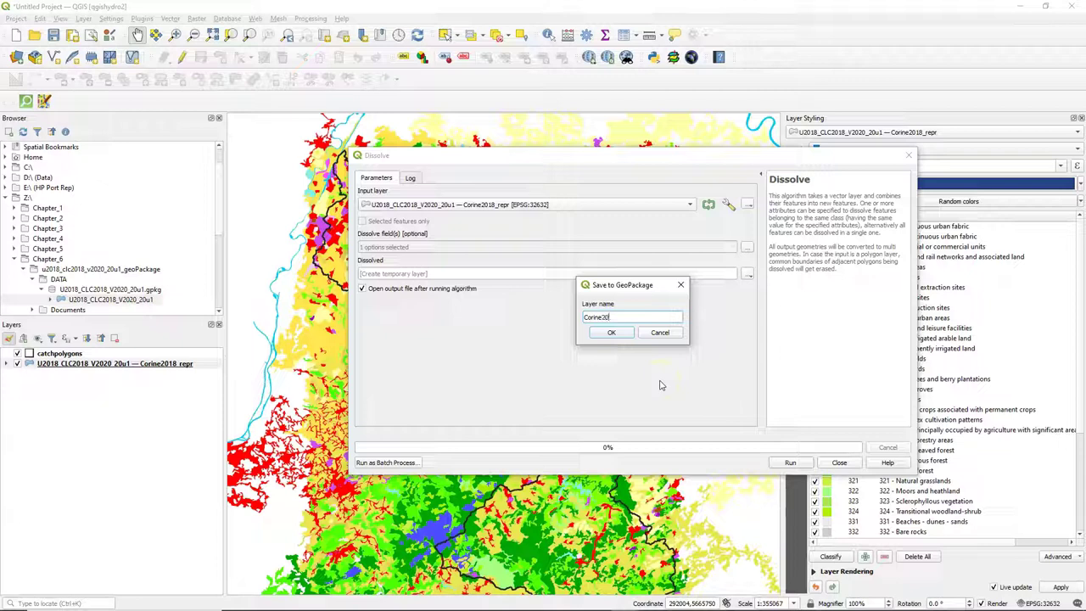
pyautogui.click(608, 332)
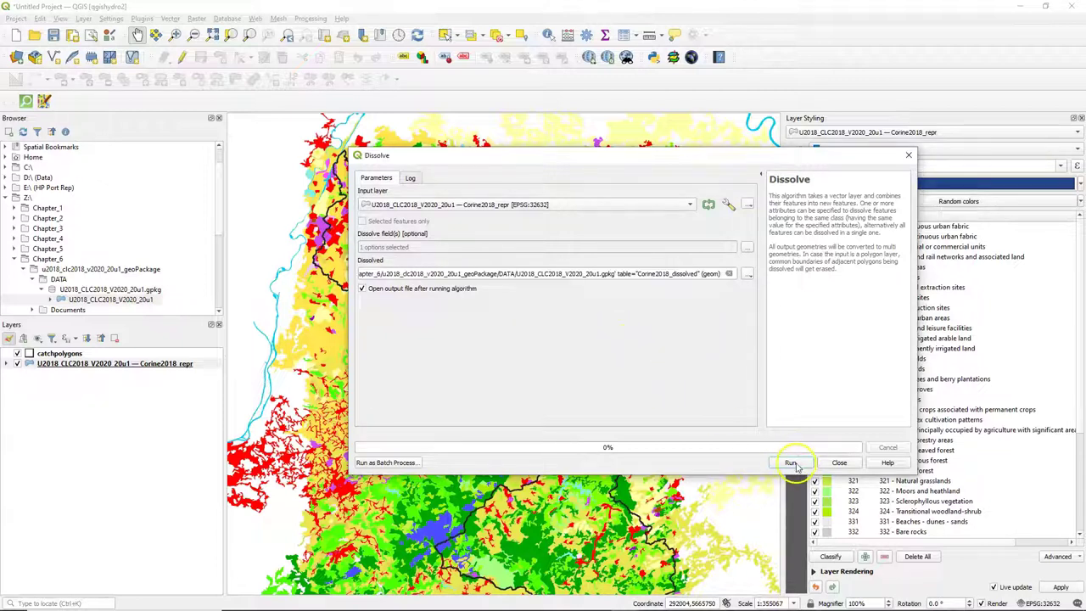
pyautogui.click(790, 462)
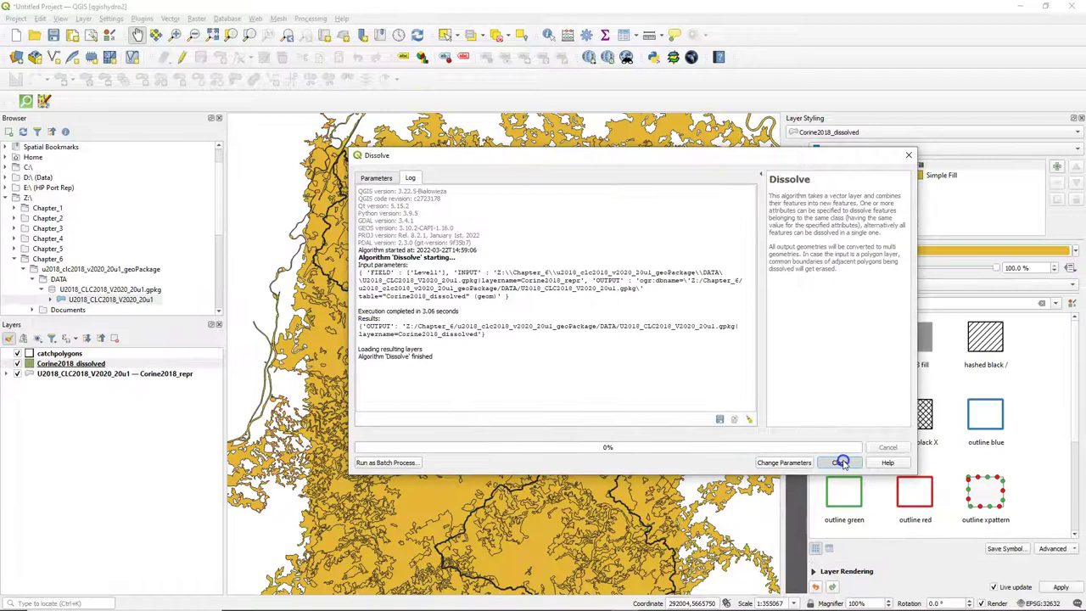
pyautogui.click(840, 463)
# Step: Check the Corine2018_dissolved attribute table shows five features, one per Level1 value
pyautogui.rightClick(80, 363)
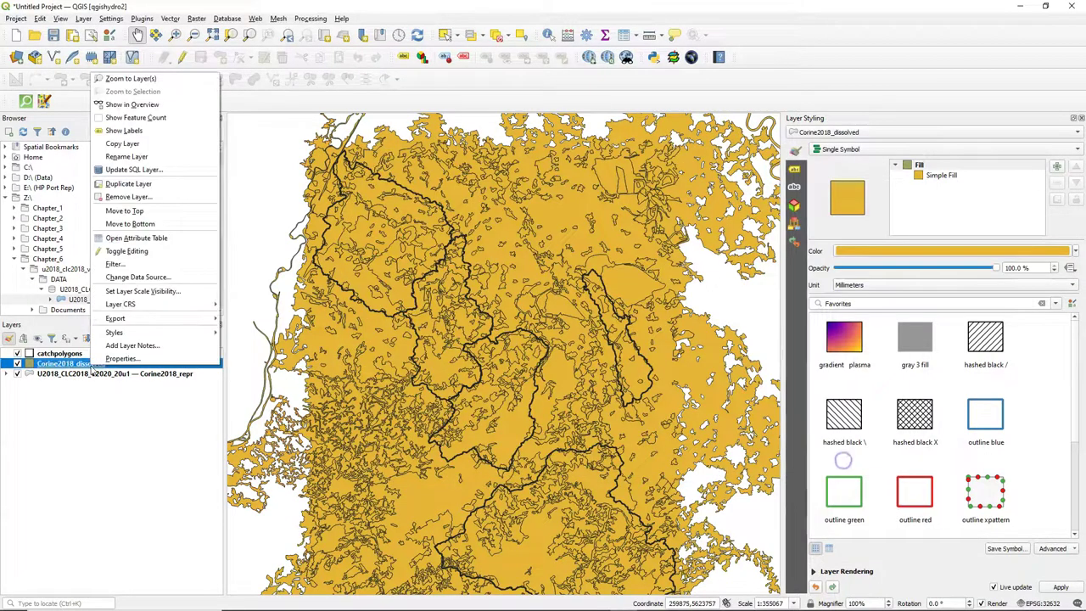
pyautogui.click(127, 238)
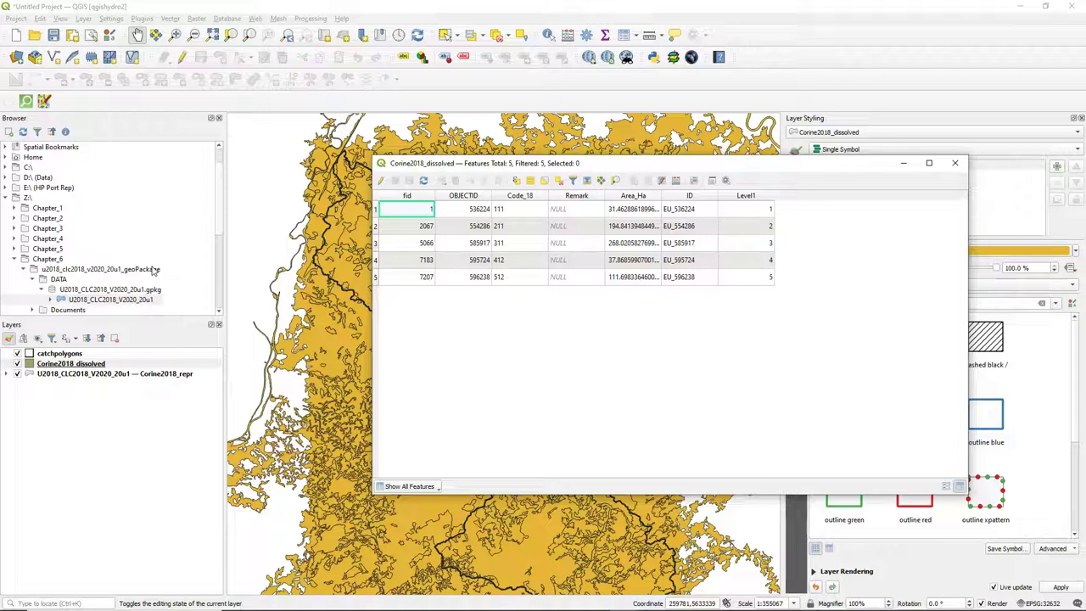
pyautogui.click(954, 162)
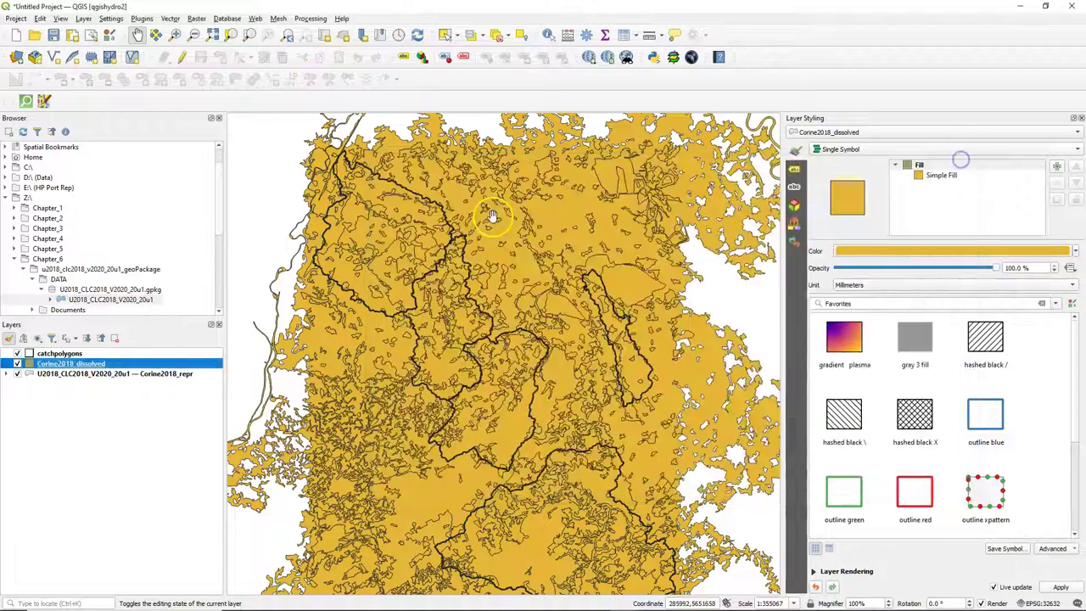
pyautogui.click(104, 375)
pyautogui.rightClick(104, 376)
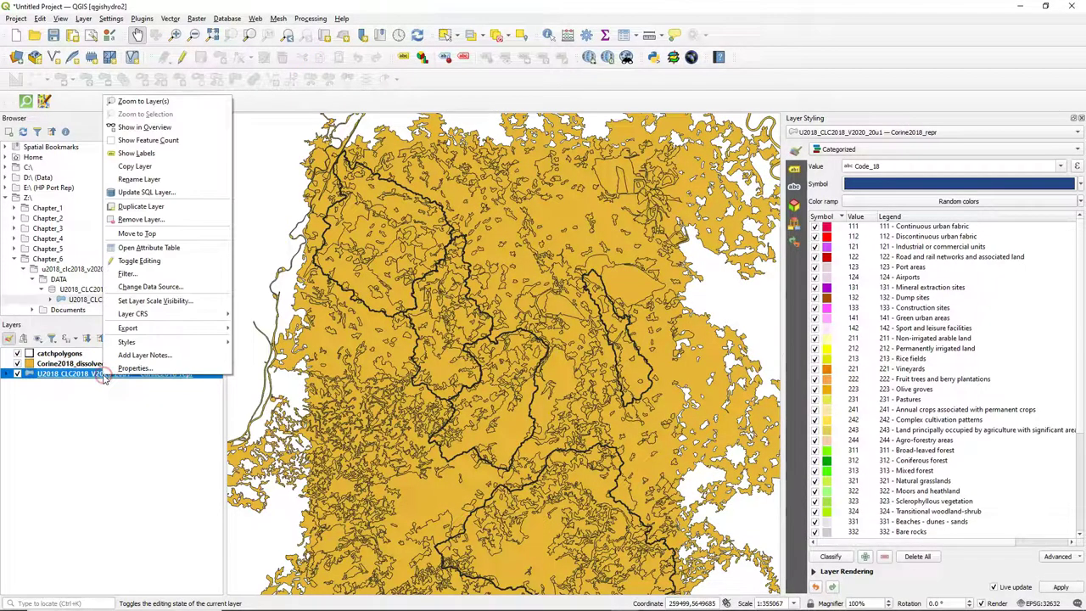
pyautogui.click(170, 427)
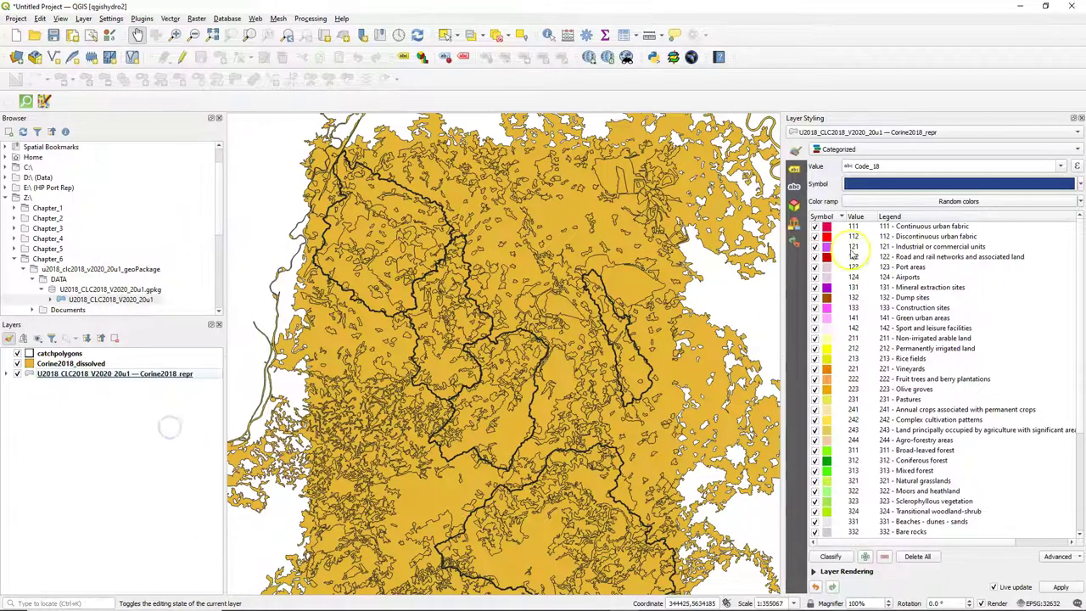
pyautogui.scroll(-5, 844, 381)
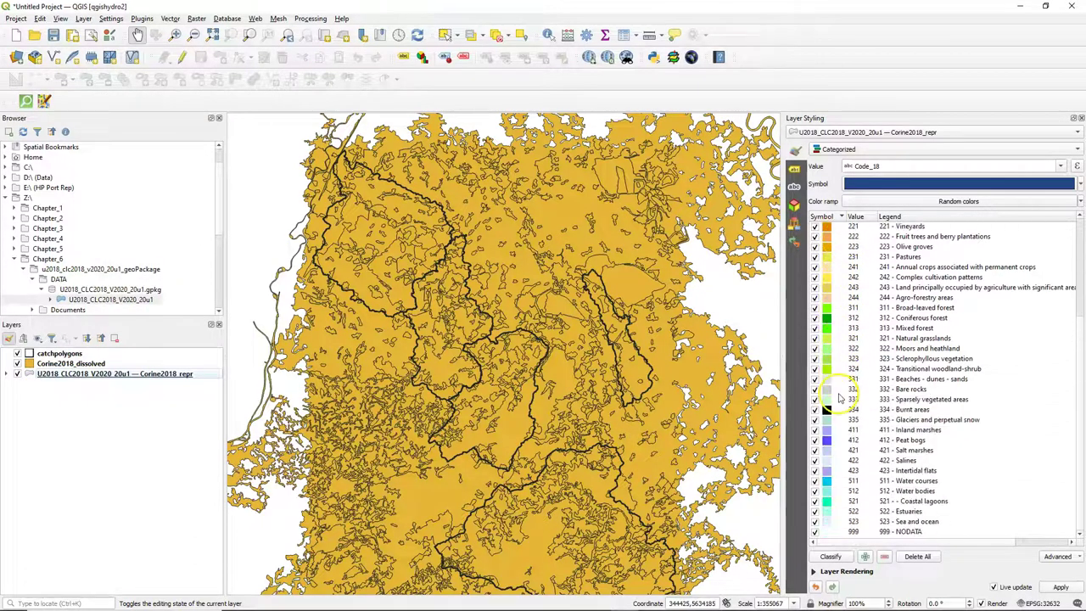
pyautogui.click(92, 364)
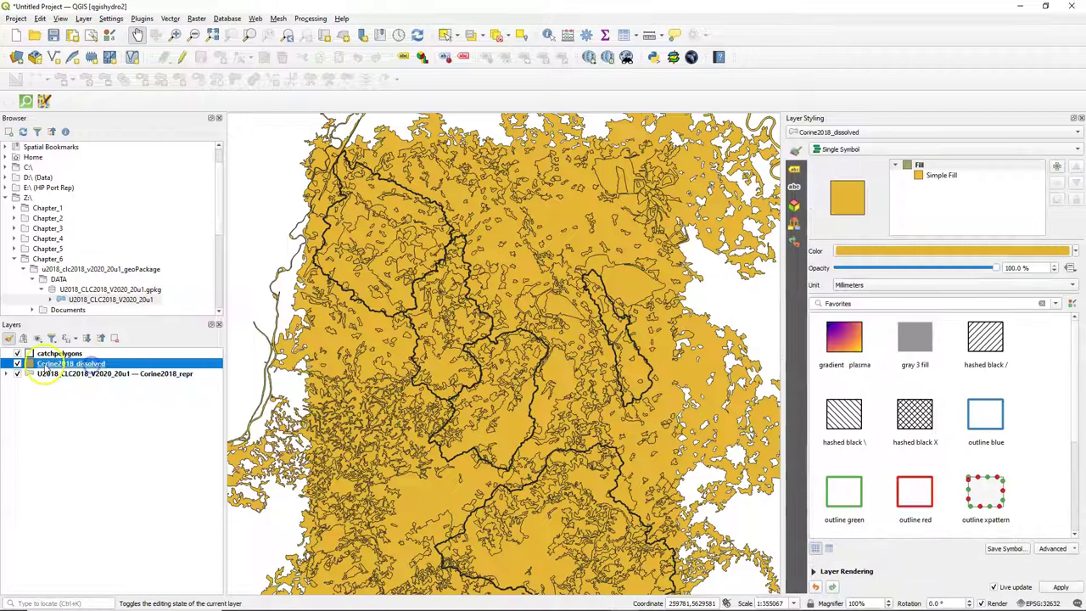
# Step: Categorize Corine2018_dissolved by Level1 into classes 1–5 and delete the 'all other values' class
pyautogui.click(844, 149)
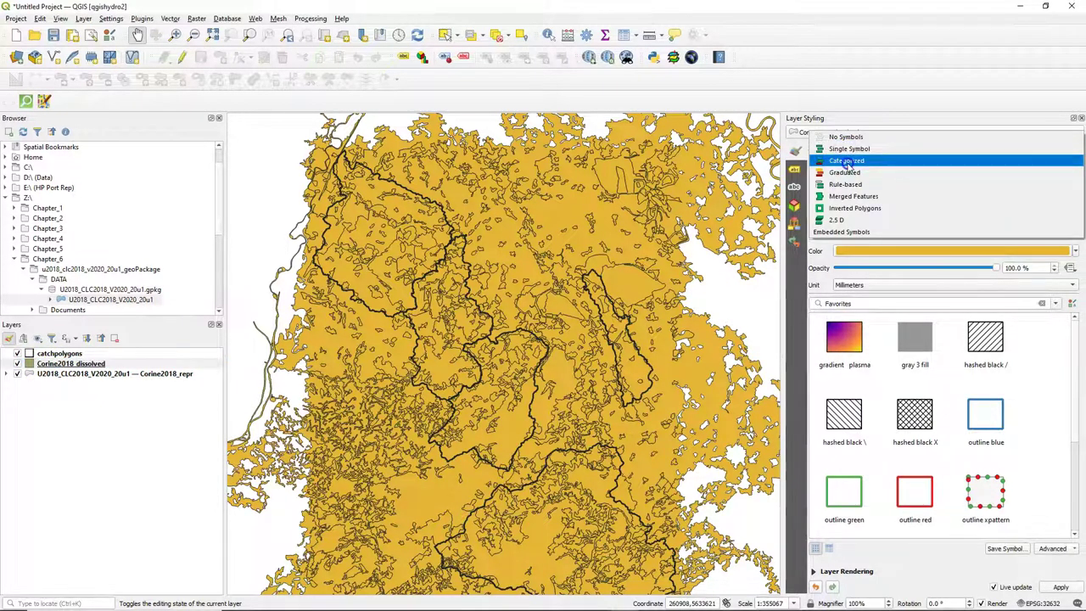
pyautogui.click(846, 161)
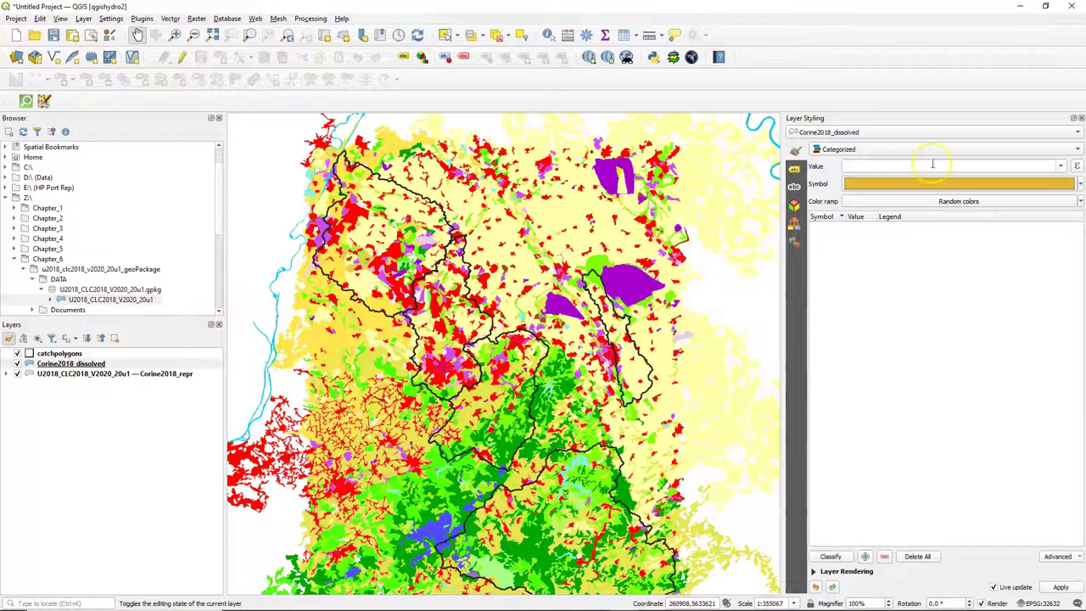
pyautogui.click(1060, 165)
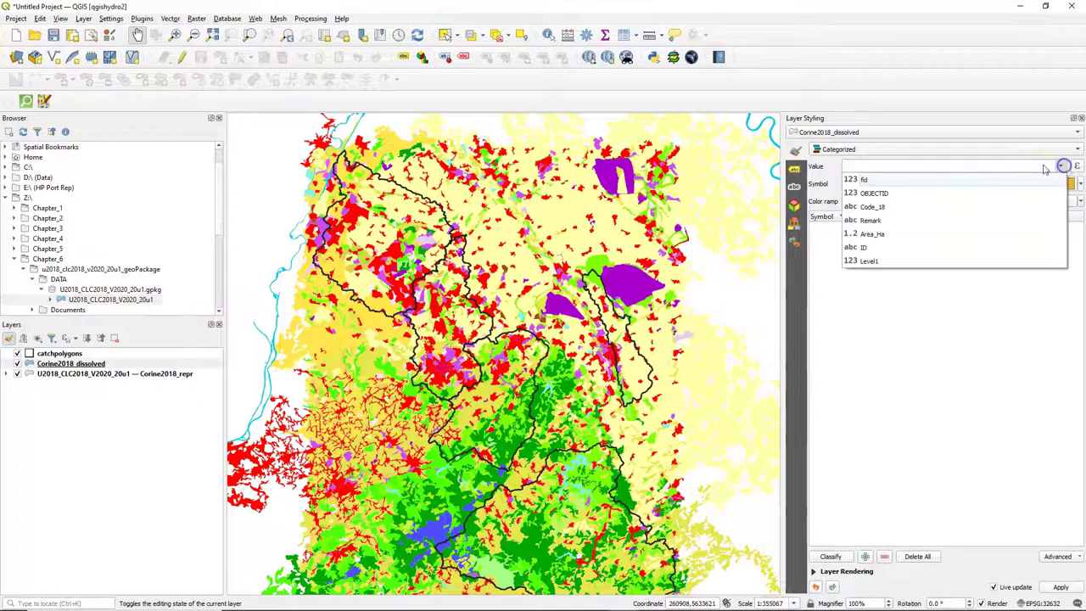
pyautogui.click(876, 263)
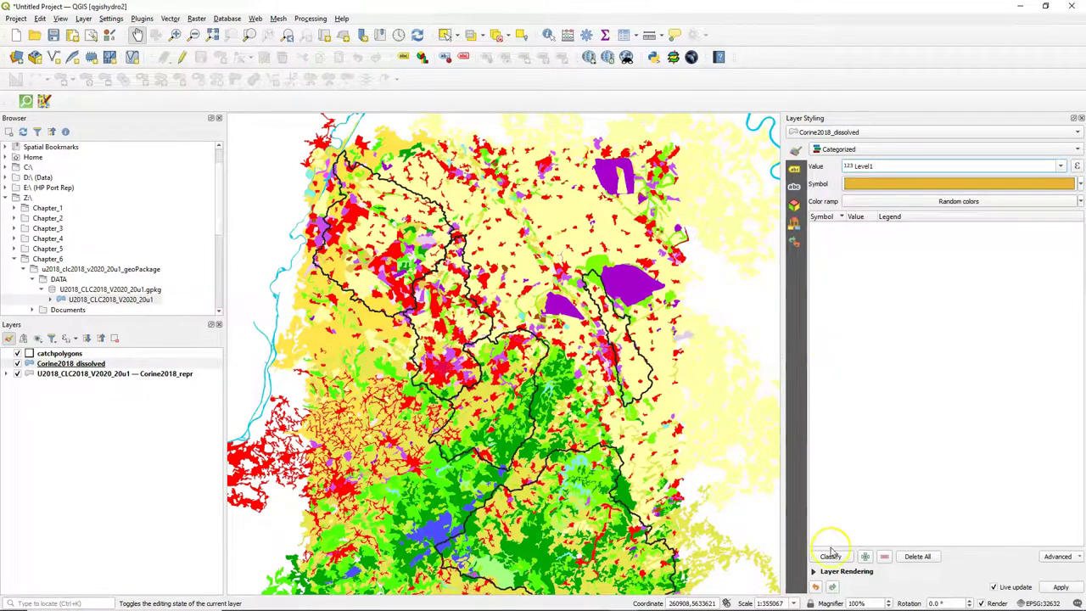
pyautogui.click(830, 556)
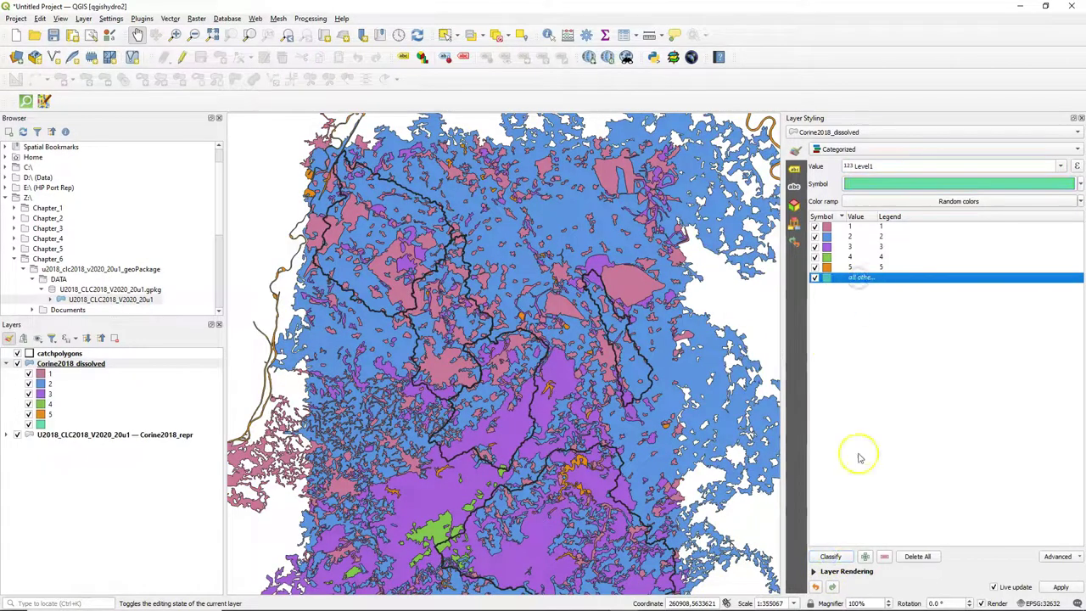
pyautogui.click(884, 557)
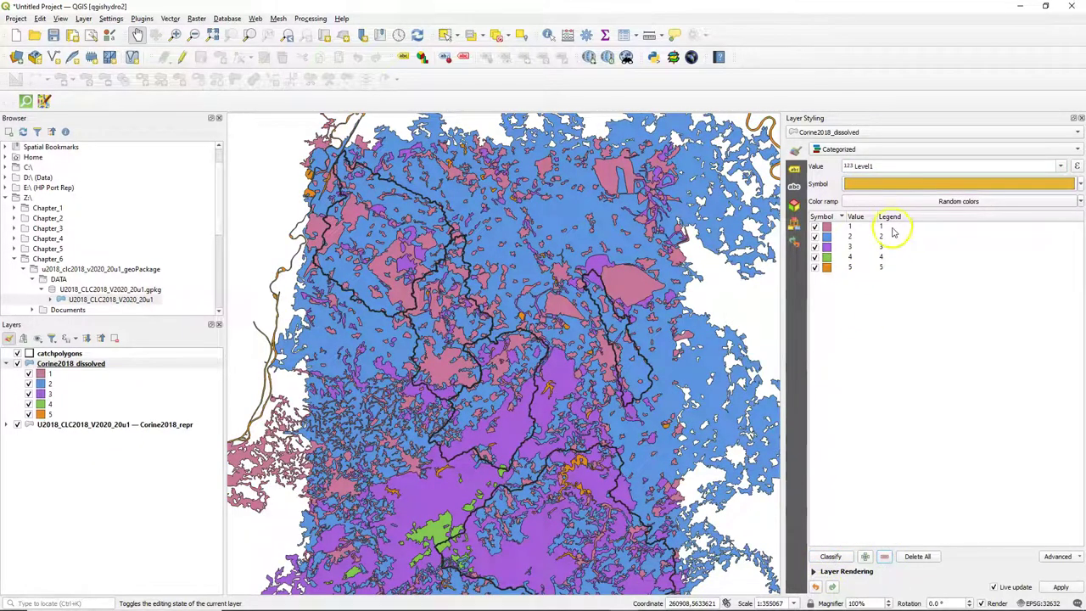
# Step: Label classes Artificial Surfaces, Agricultural Areas, Forest and Semi-Natural Areas, Wetlands, and Water Bodies
pyautogui.doubleClick(891, 227)
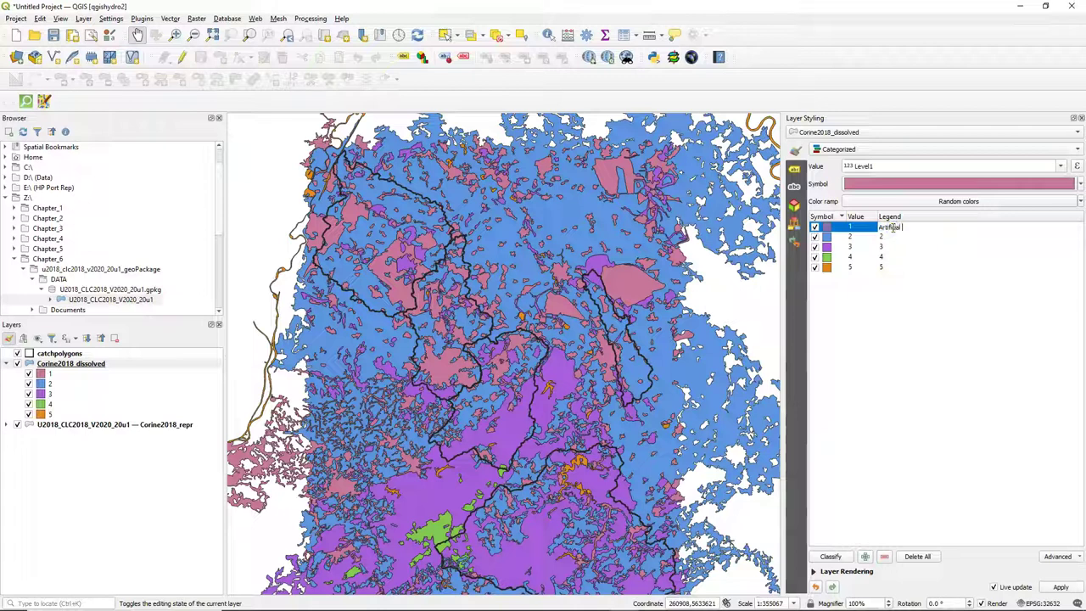
pyautogui.write('Artificial Surfaces')
pyautogui.doubleClick(890, 237)
pyautogui.write('Agricultural Areas')
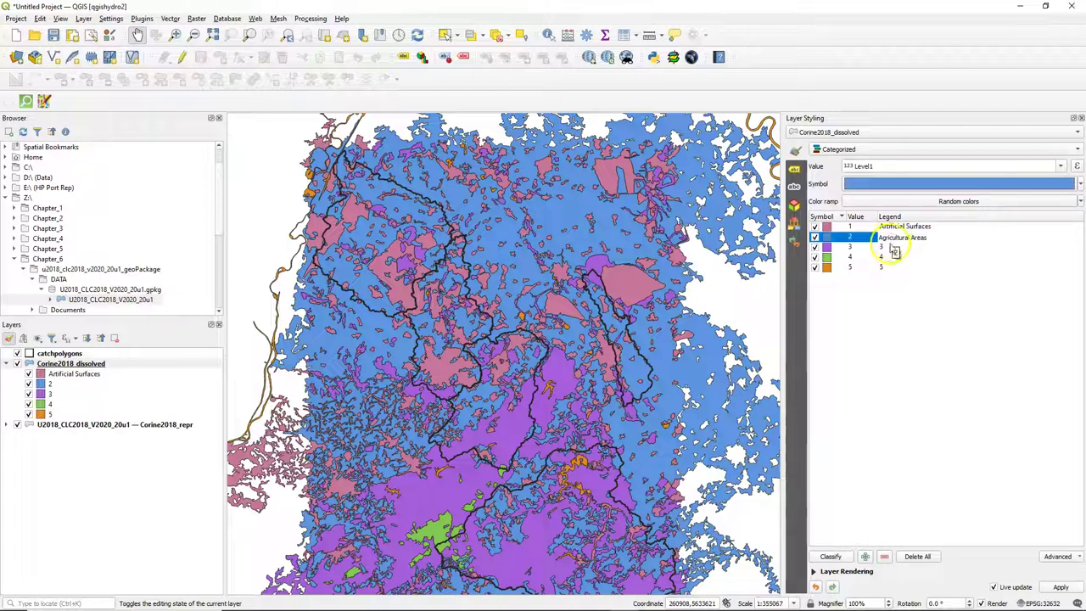
pyautogui.doubleClick(890, 246)
pyautogui.write('Forest and Semi-Natural Areas')
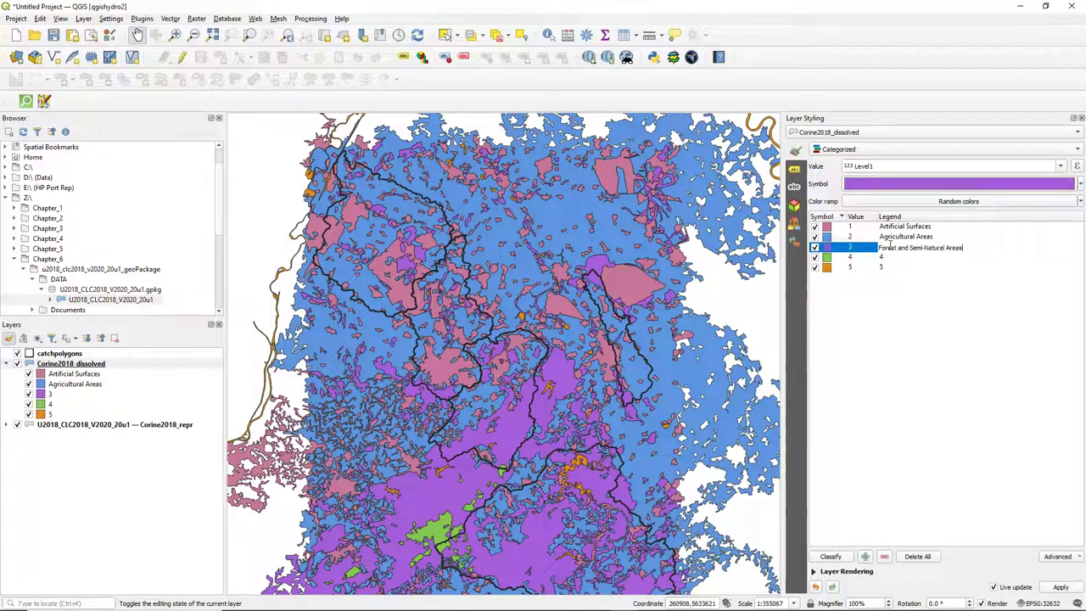
pyautogui.doubleClick(890, 256)
pyautogui.write('Wetlands')
pyautogui.doubleClick(904, 266)
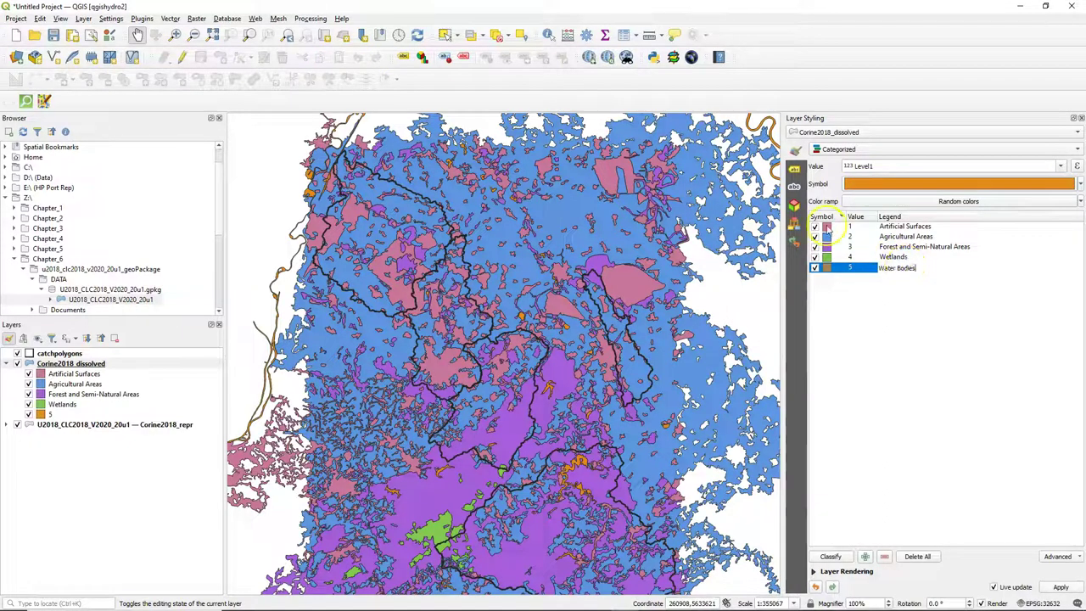
pyautogui.doubleClick(827, 227)
pyautogui.click(933, 173)
# Step: Colour the Artificial Surfaces fill red and the Agricultural Areas fill bright yellow
pyautogui.click(974, 273)
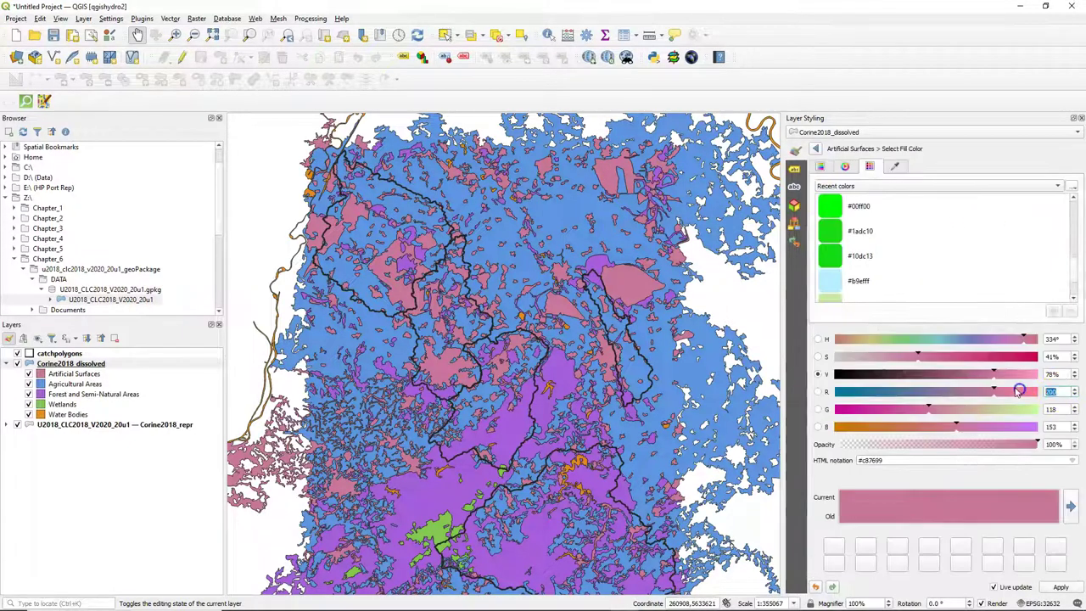
pyautogui.moveTo(1018, 391); pyautogui.dragTo(998, 390)
pyautogui.click(815, 148)
pyautogui.click(815, 148)
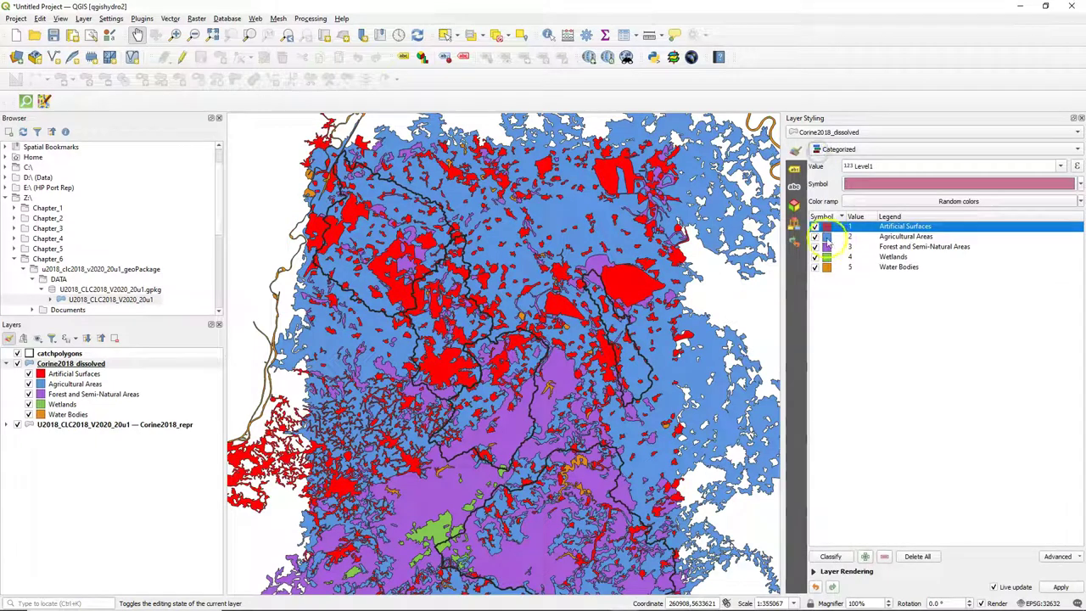
pyautogui.doubleClick(827, 237)
pyautogui.click(932, 173)
pyautogui.click(984, 272)
pyautogui.click(1003, 425)
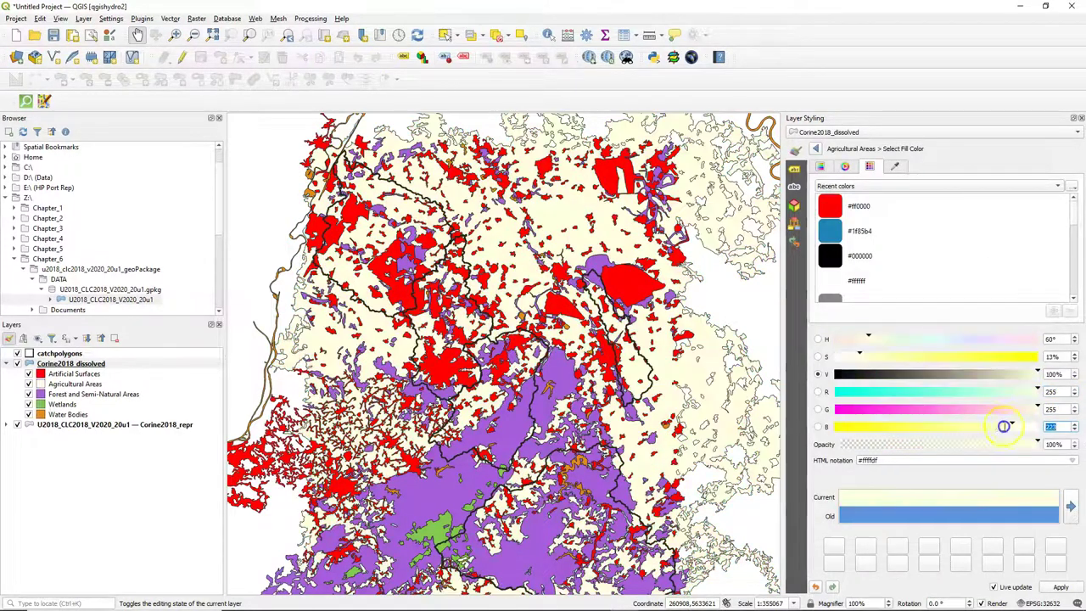
pyautogui.moveTo(1003, 425); pyautogui.dragTo(835, 425)
pyautogui.click(815, 149)
pyautogui.click(815, 149)
# Step: Colour Forest and Semi-Natural Areas dark green (#507130) and Wetlands purple
pyautogui.doubleClick(826, 247)
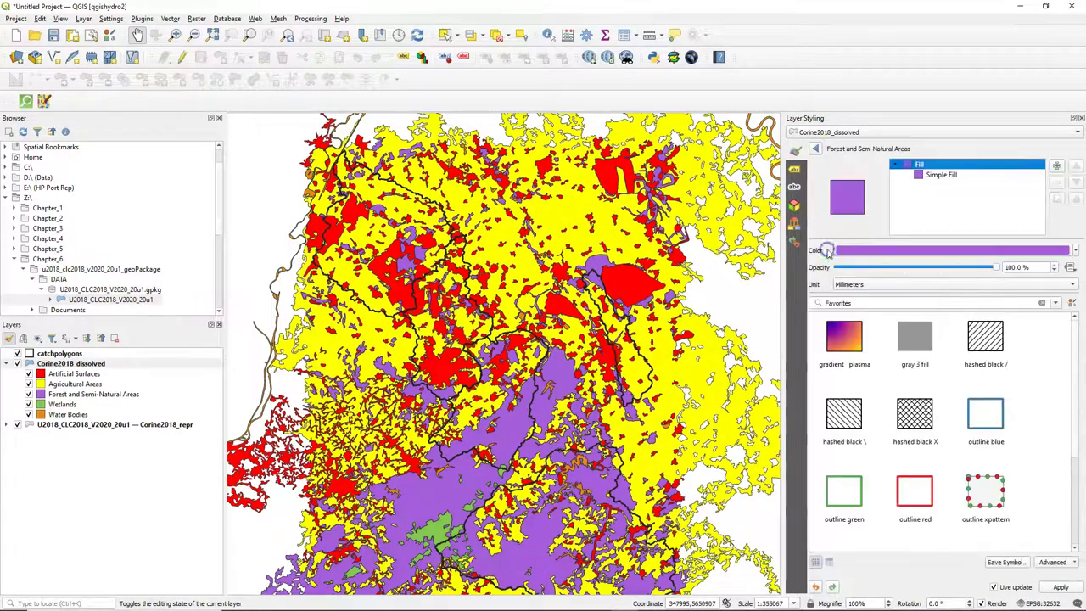
pyautogui.click(941, 174)
pyautogui.click(984, 270)
pyautogui.click(888, 339)
pyautogui.click(924, 374)
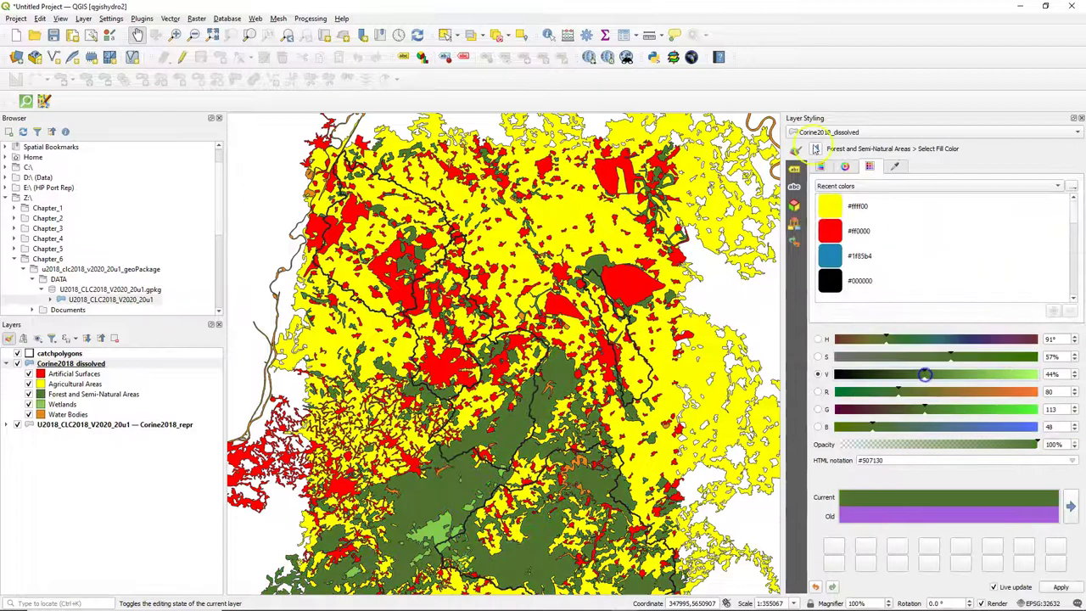
pyautogui.click(815, 148)
pyautogui.click(815, 148)
pyautogui.doubleClick(827, 257)
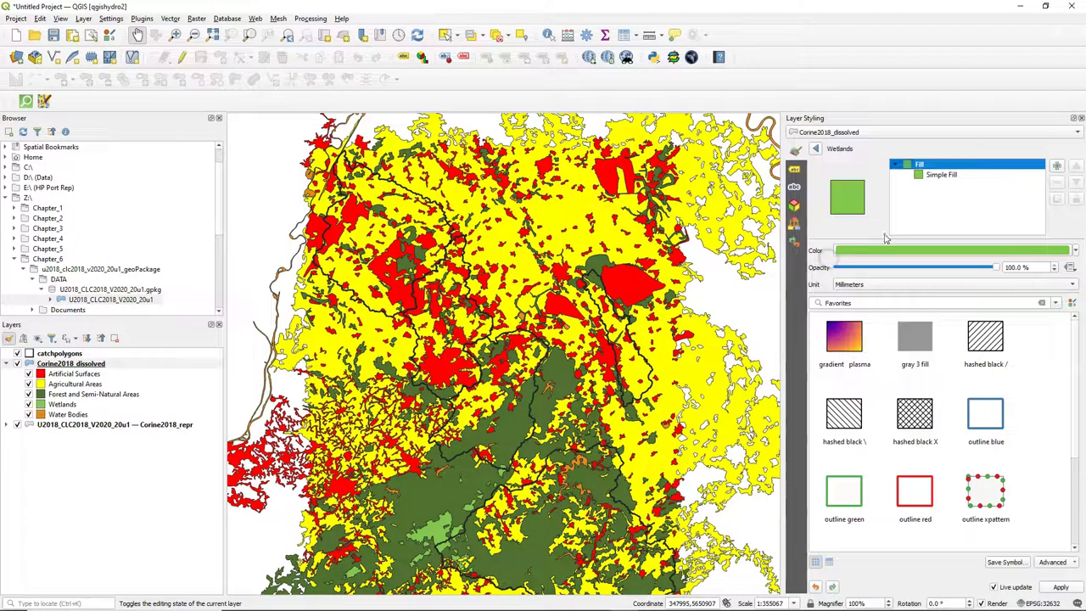
pyautogui.click(885, 250)
pyautogui.click(995, 339)
pyautogui.click(815, 149)
pyautogui.click(815, 149)
# Step: Colour Water Bodies blue (#1f85b4) and toggle the dissolved layer to check the map
pyautogui.click(829, 270)
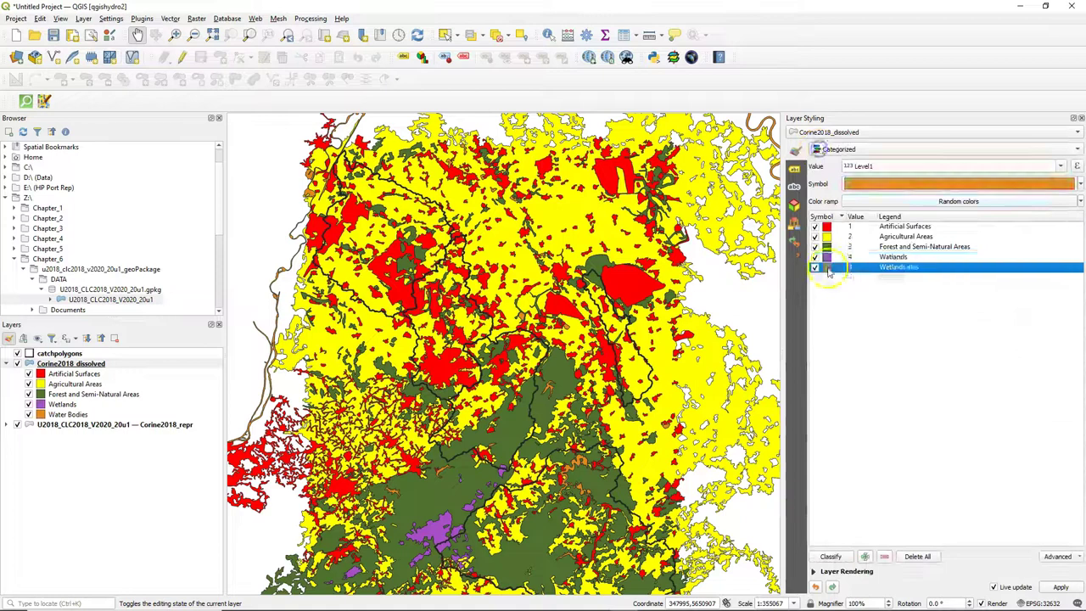
pyautogui.doubleClick(828, 268)
pyautogui.click(972, 271)
pyautogui.click(835, 230)
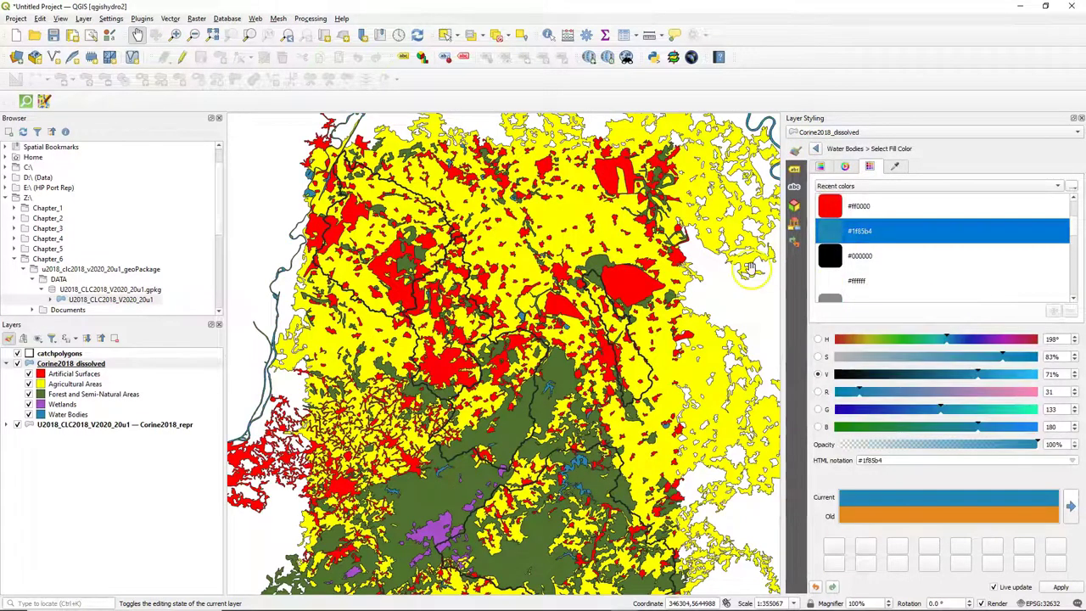
pyautogui.click(815, 148)
pyautogui.click(815, 149)
pyautogui.click(25, 363)
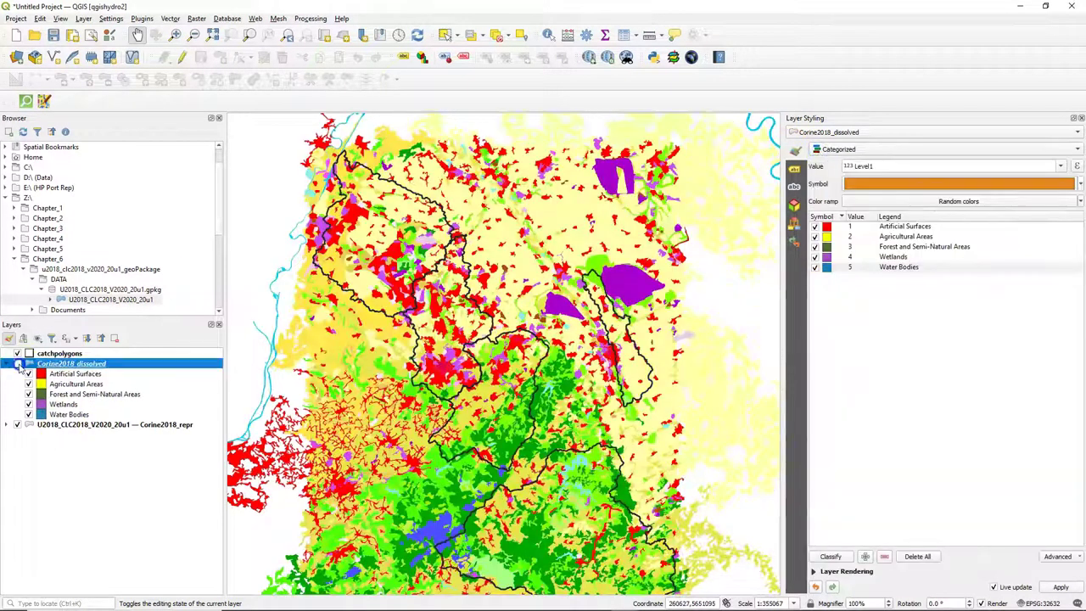
pyautogui.click(18, 364)
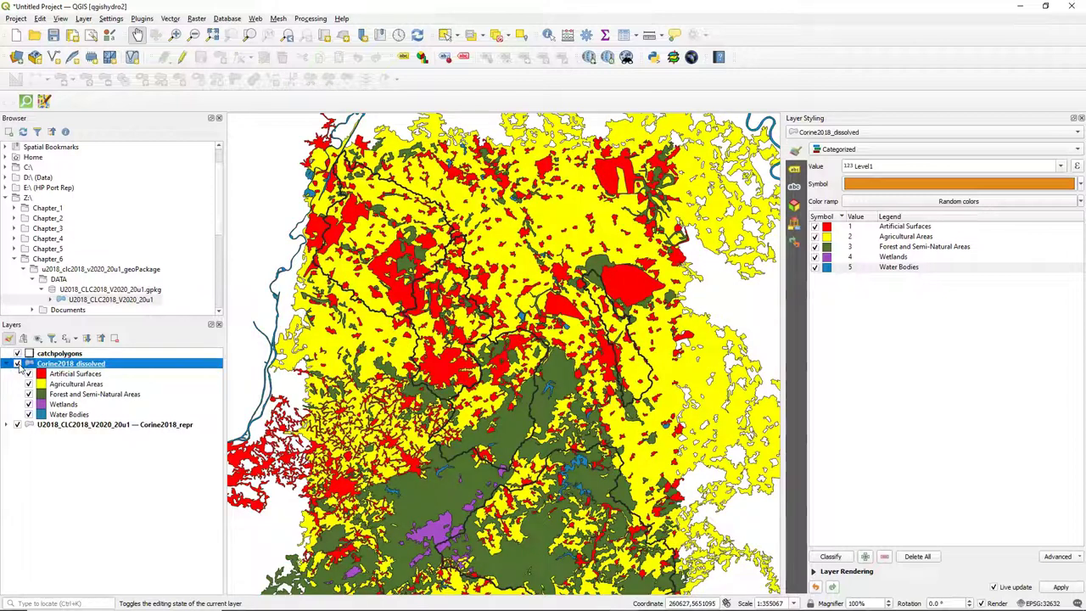
# Step: Remove the U2018_CLC2018_V2020_20u1 layer from the project, confirming the removal
pyautogui.rightClick(66, 424)
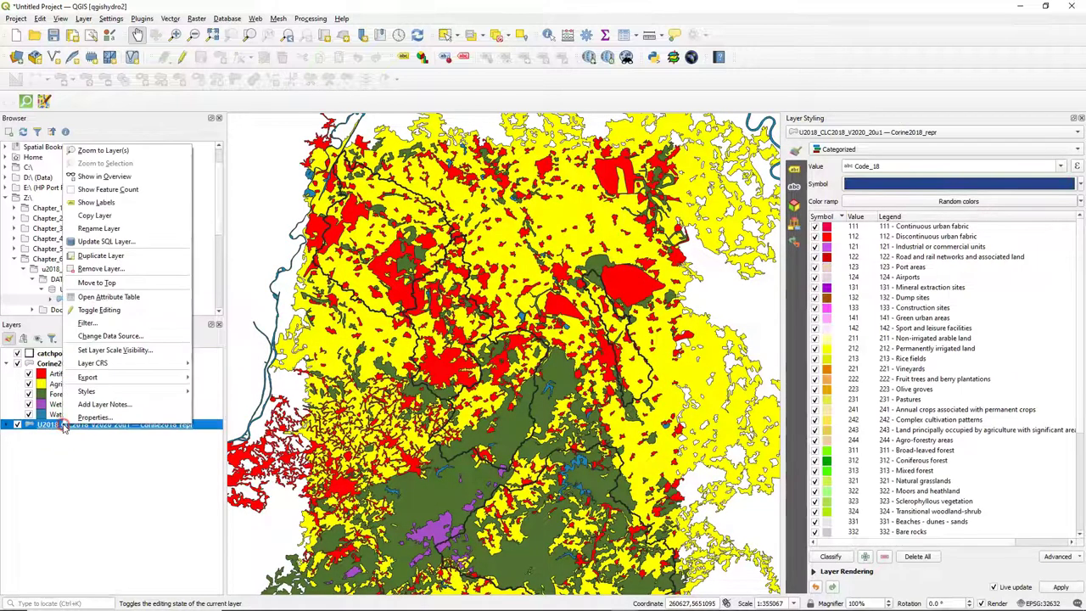
pyautogui.click(108, 269)
pyautogui.click(528, 334)
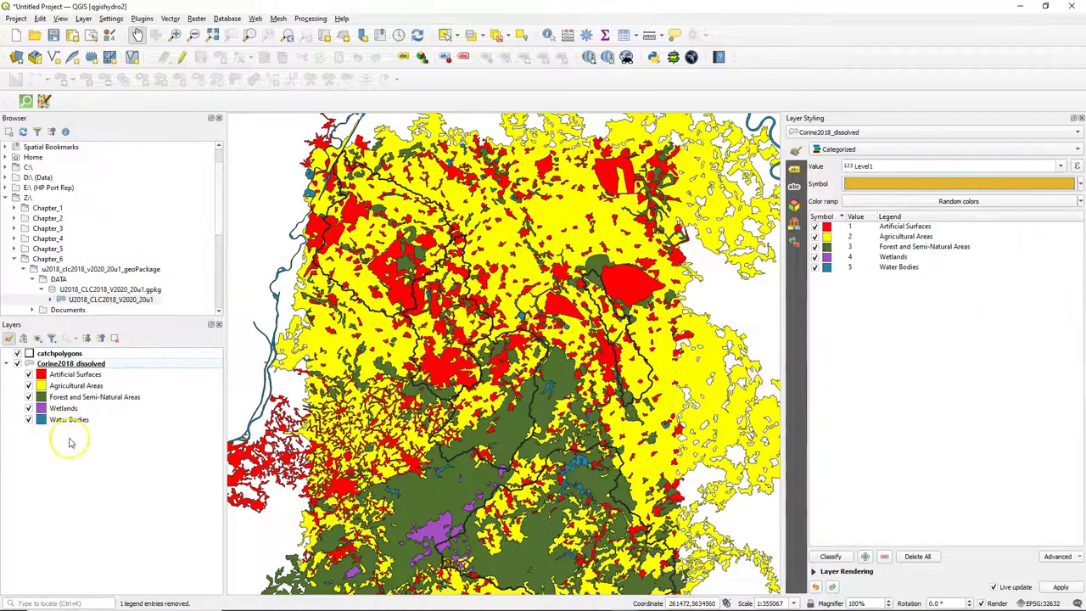